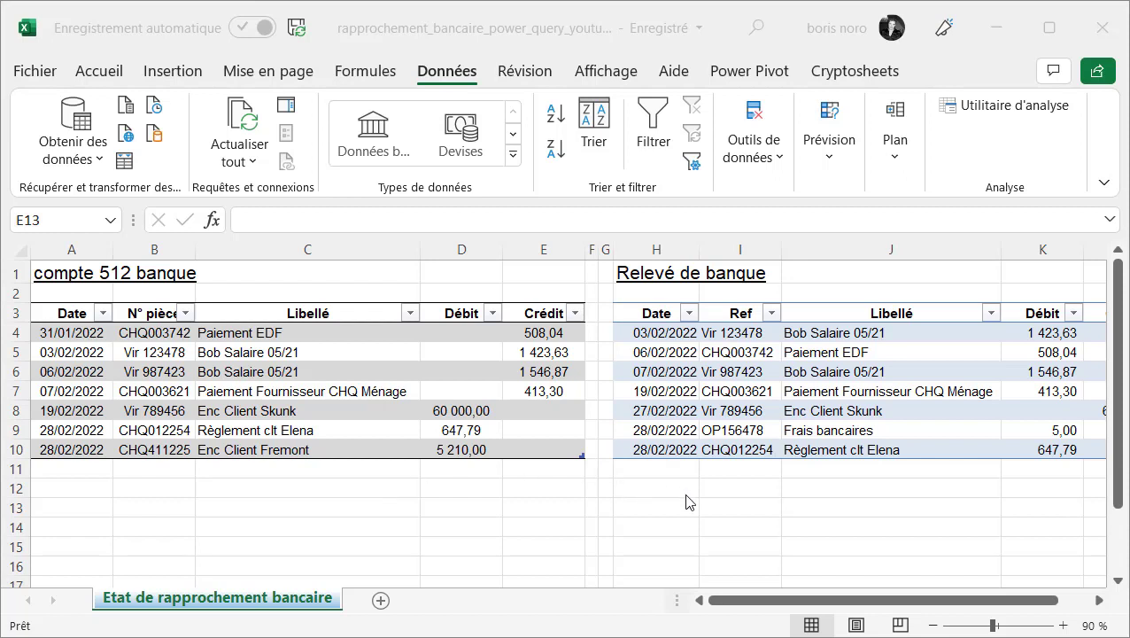
Step: Create a Power Query query from the ledger table and name it 'compte 512'
click(1100, 605)
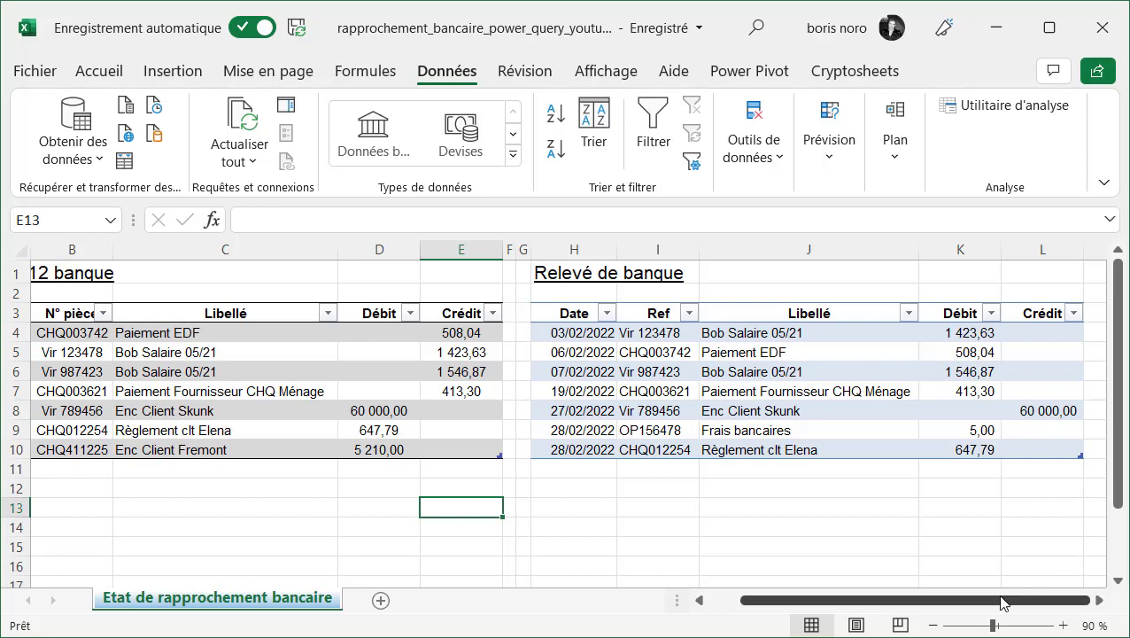
drag(1003, 602, 954, 610)
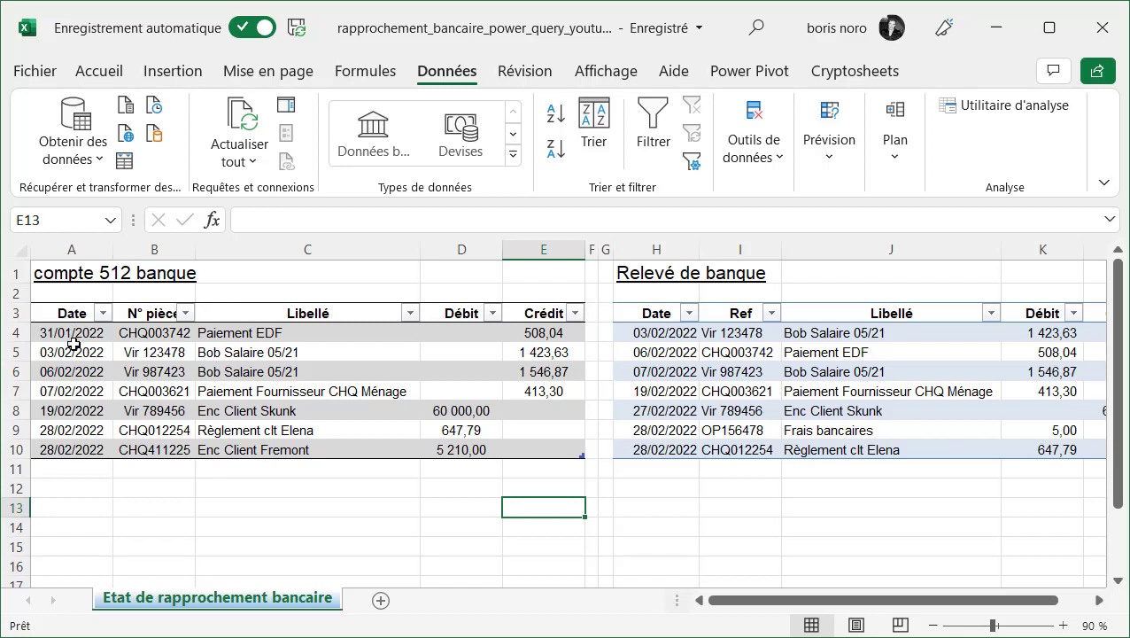
click(73, 344)
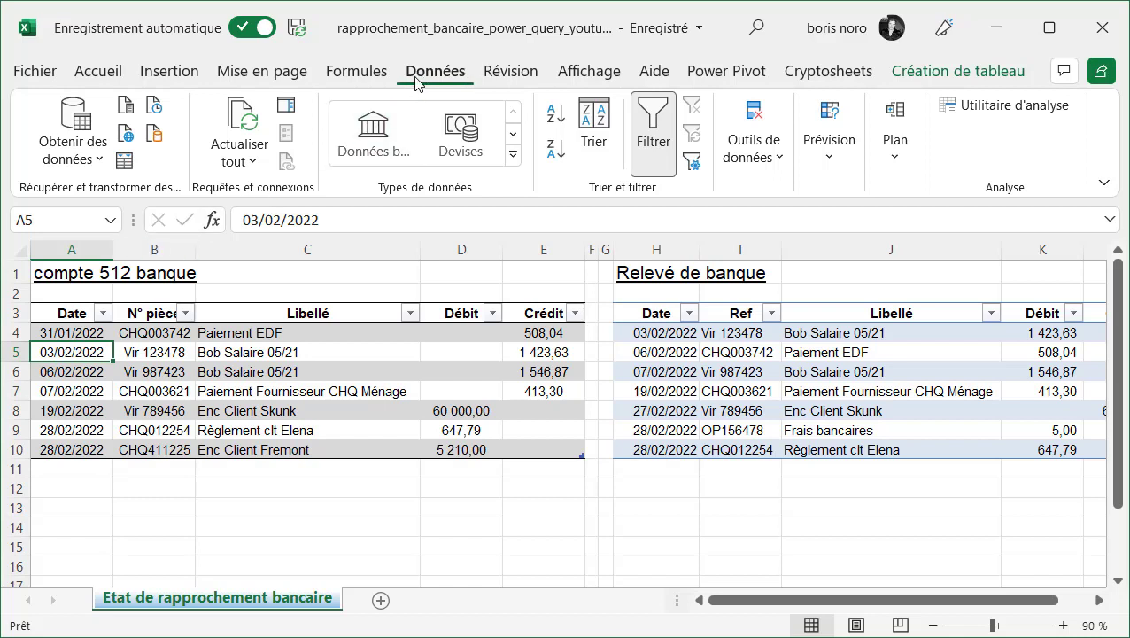
click(128, 169)
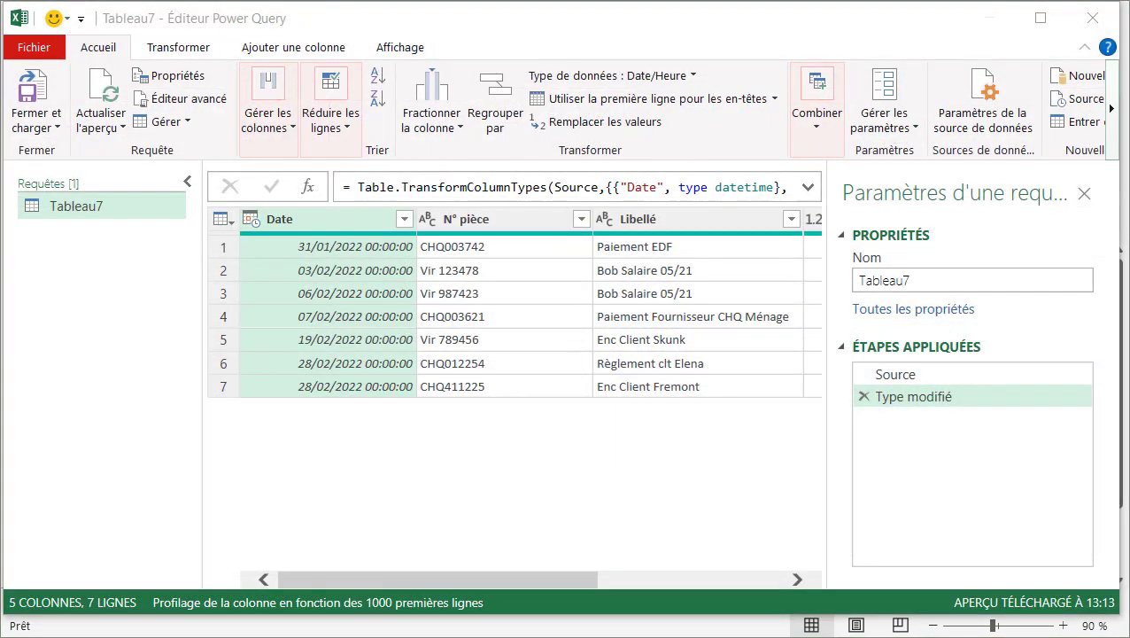
click(941, 286)
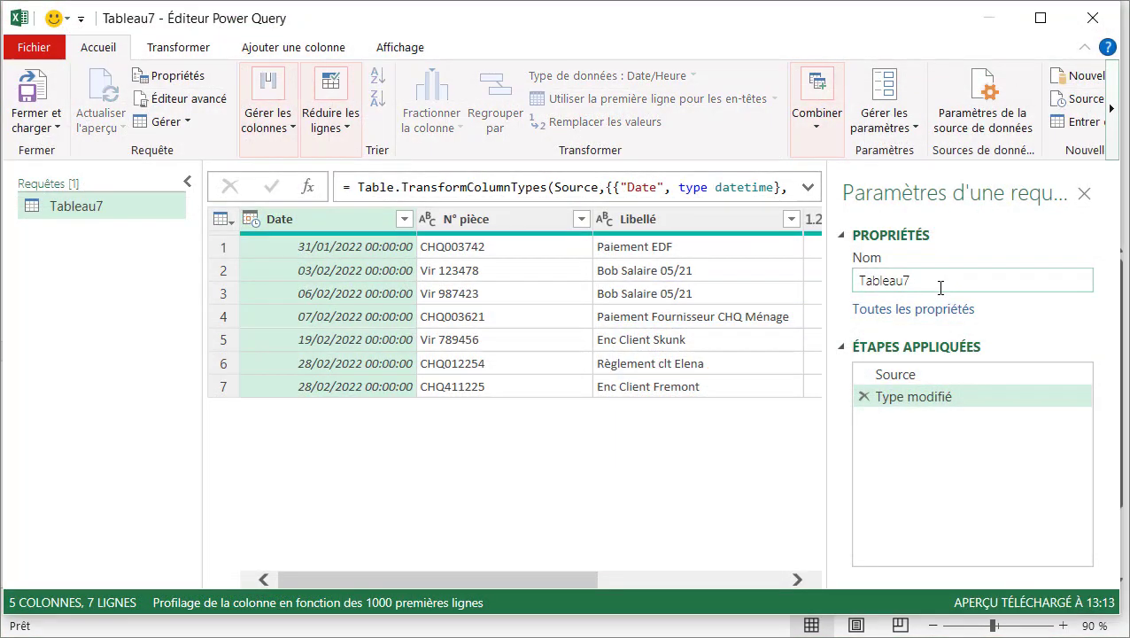
text(compte 512)
key(Return)
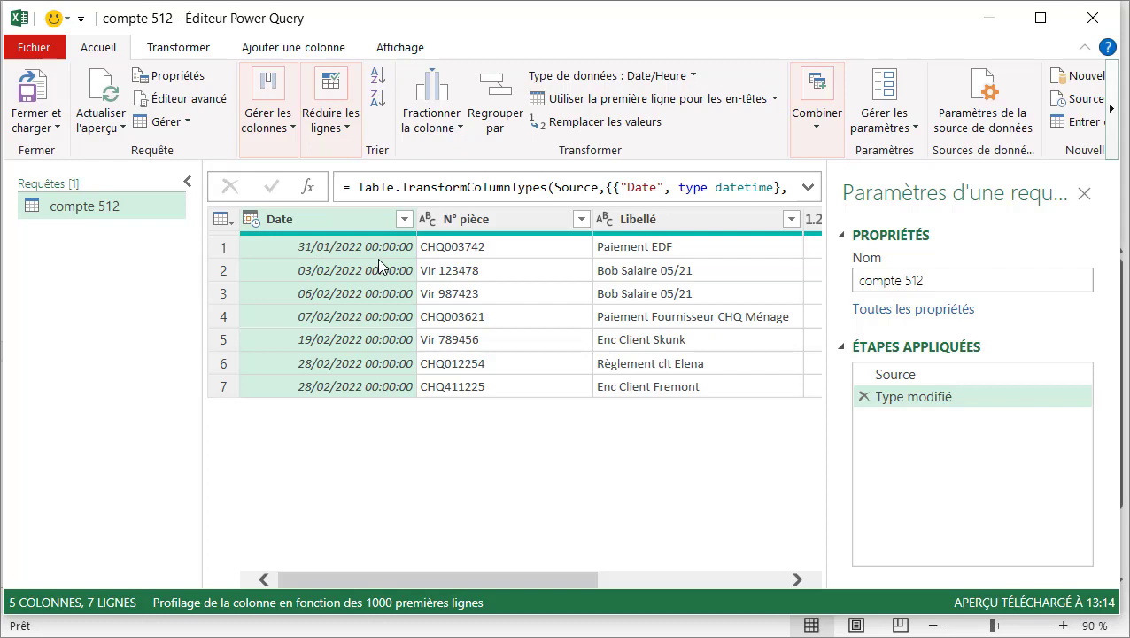
Step: Change the Date column type to Date, replacing the existing type conversion step
click(255, 220)
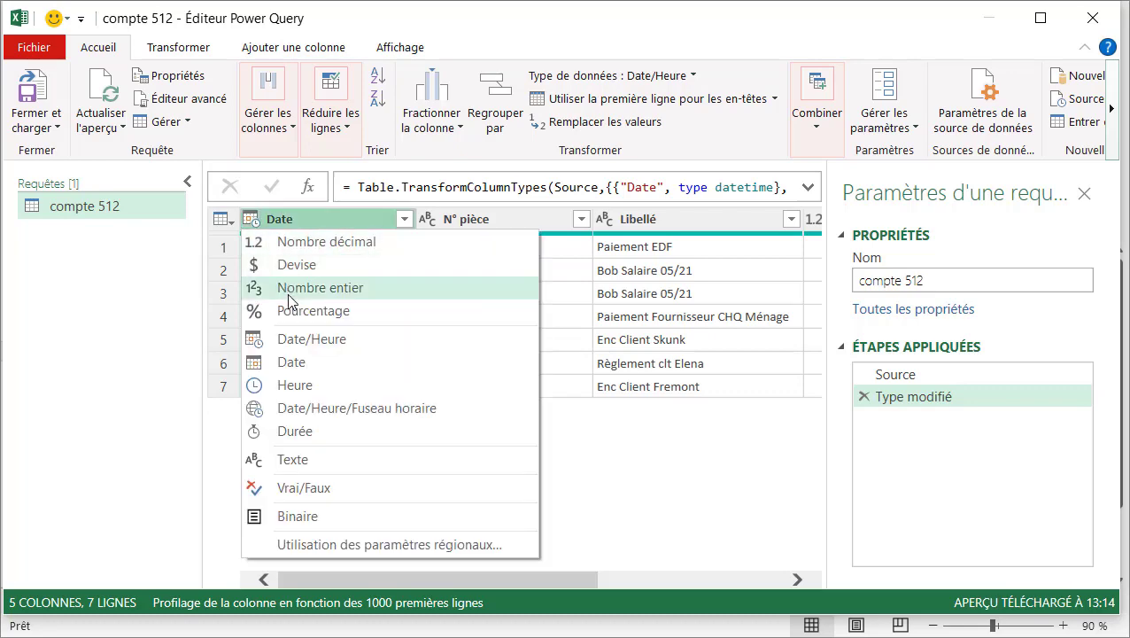
click(294, 360)
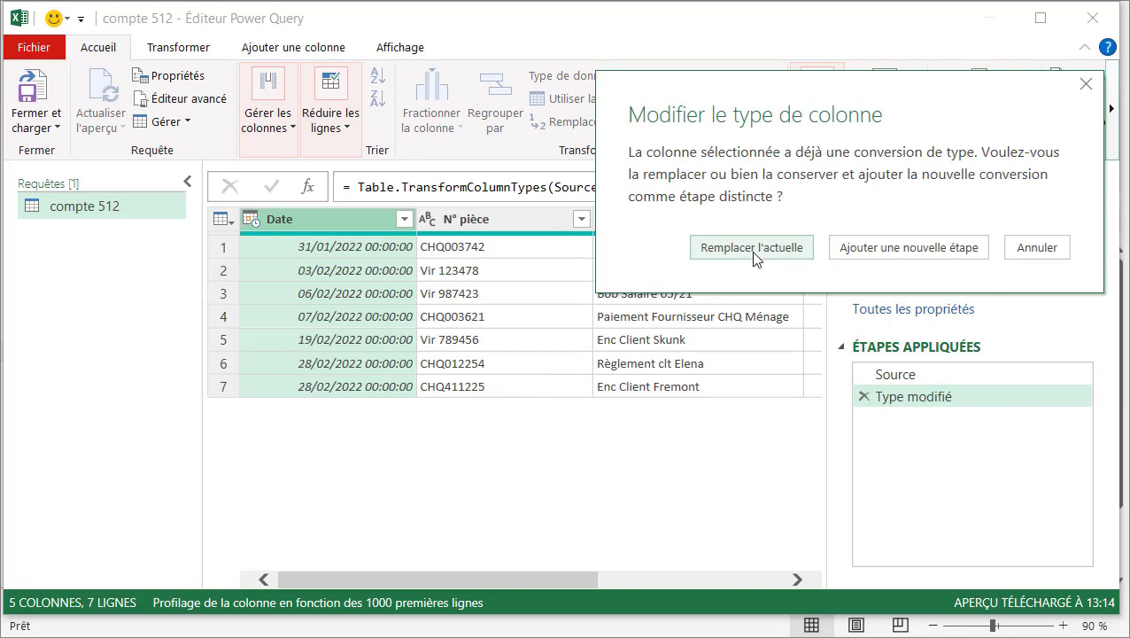
click(754, 254)
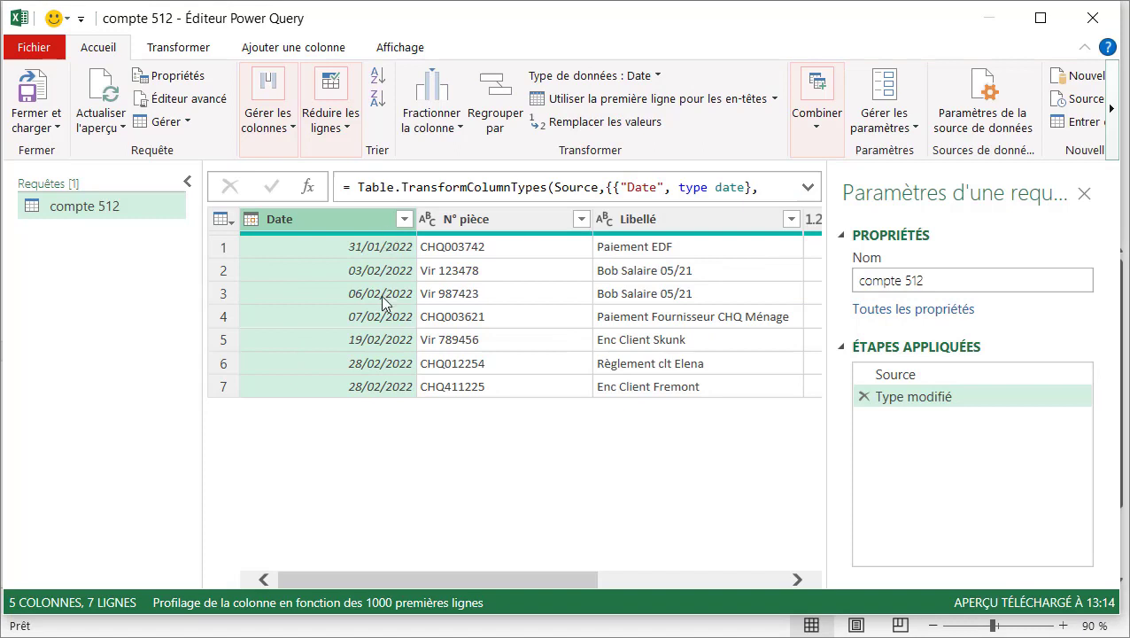
drag(496, 579, 722, 629)
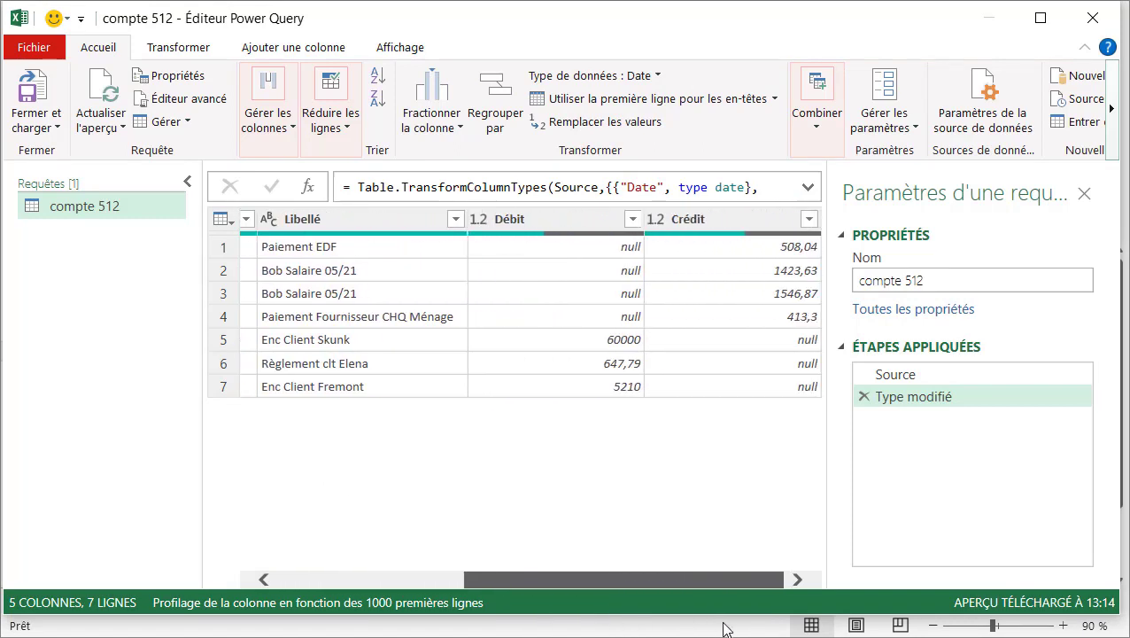
drag(723, 629, 538, 617)
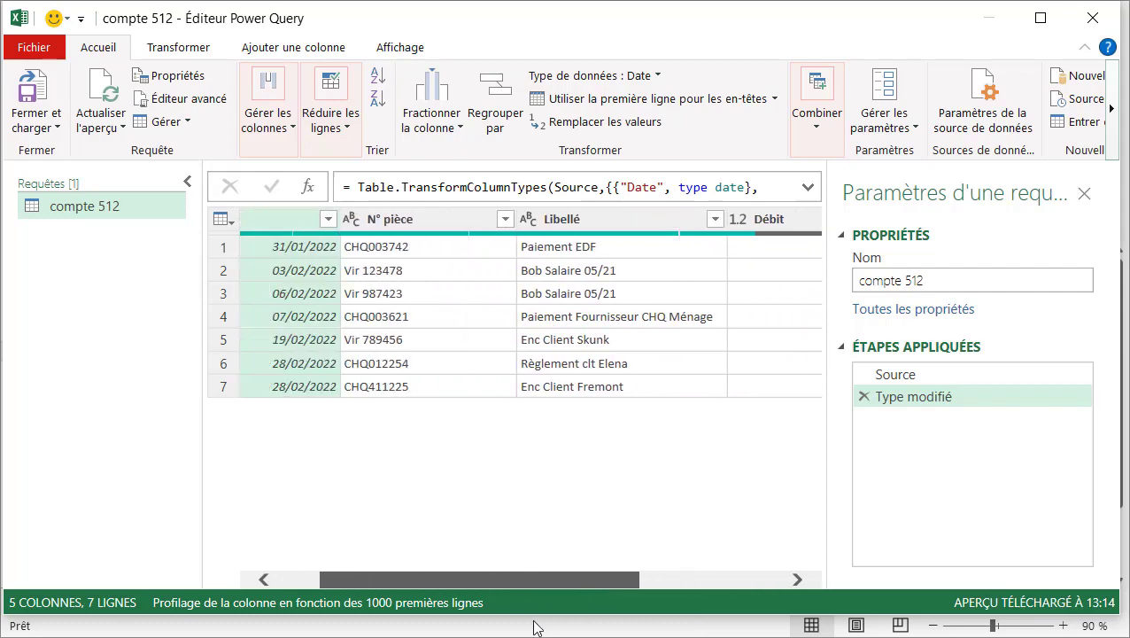
click(55, 131)
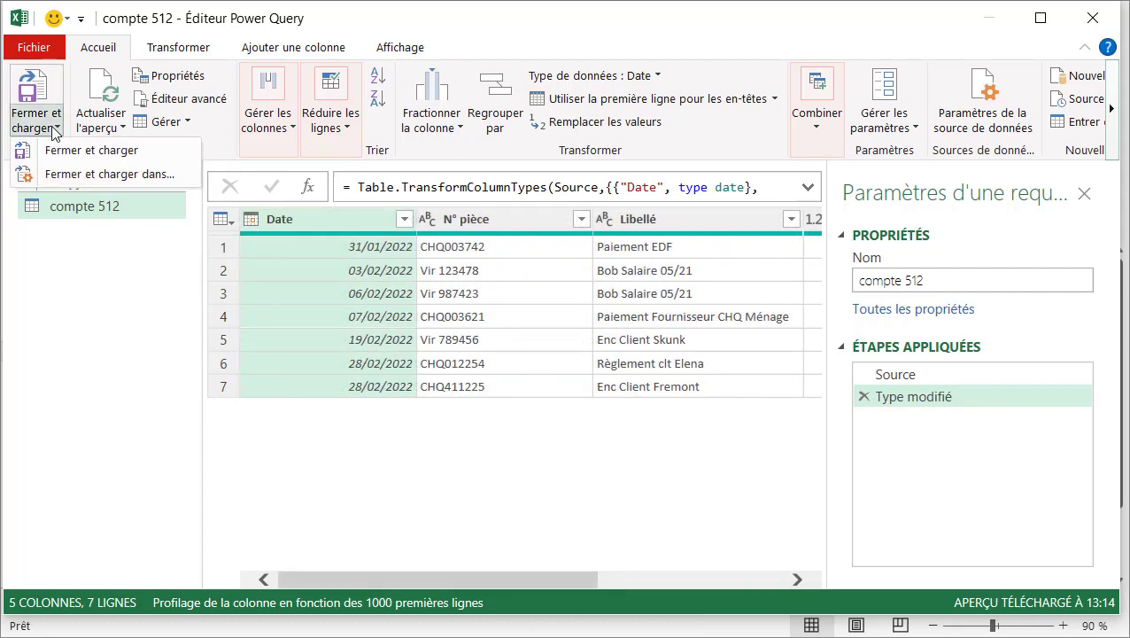
Step: Load compte 512 as connection only, close the queries pane, and select a Relevé de banque cell
click(95, 176)
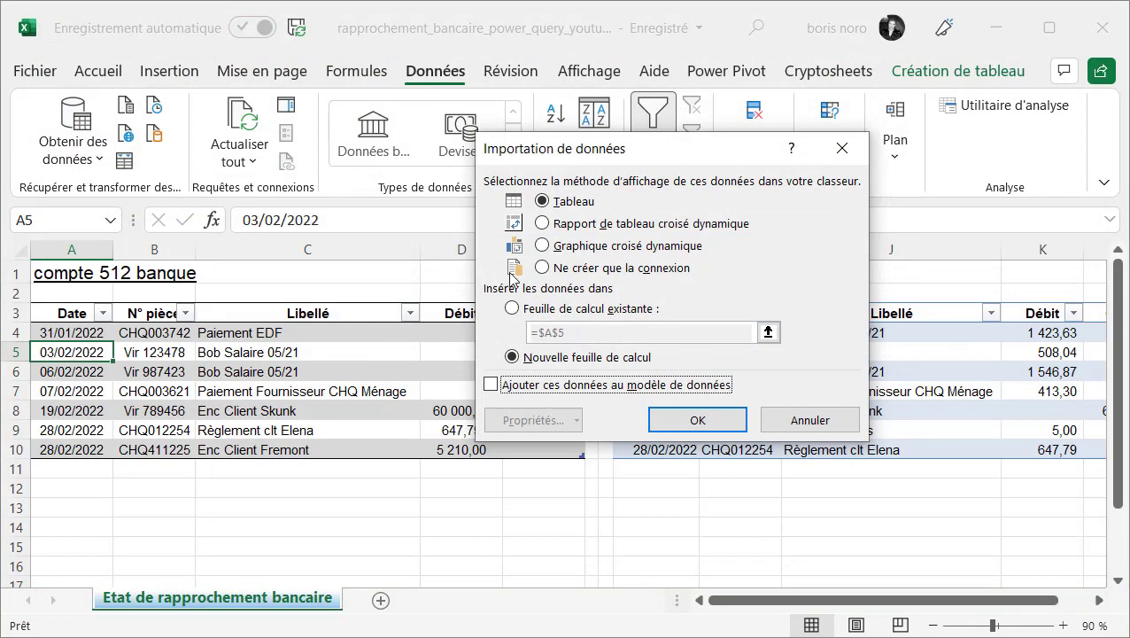
click(542, 268)
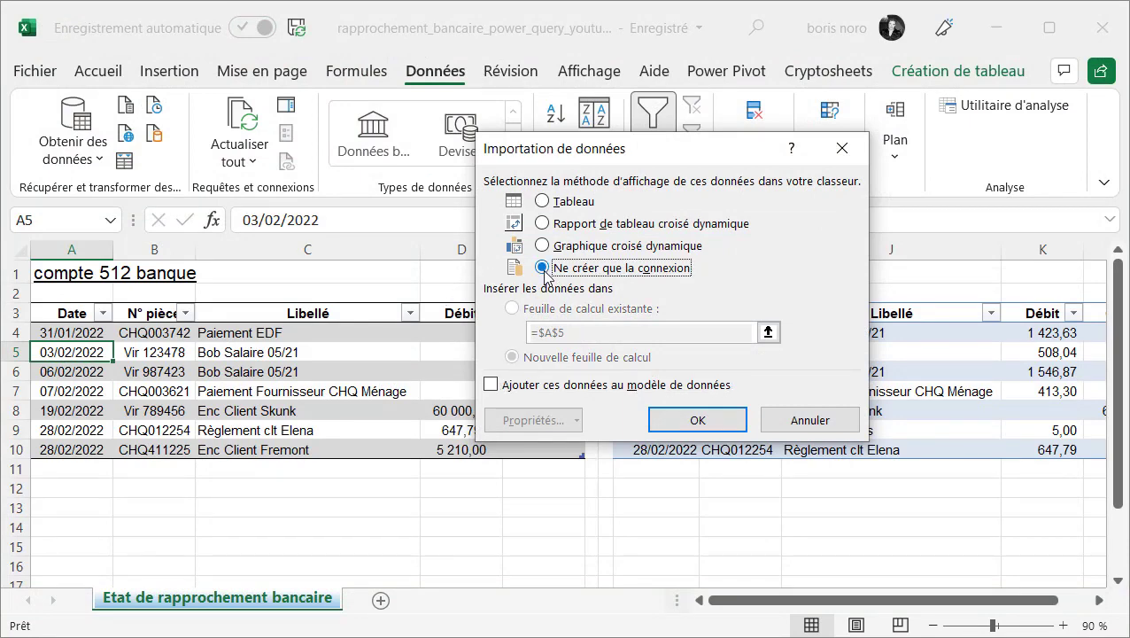
click(698, 421)
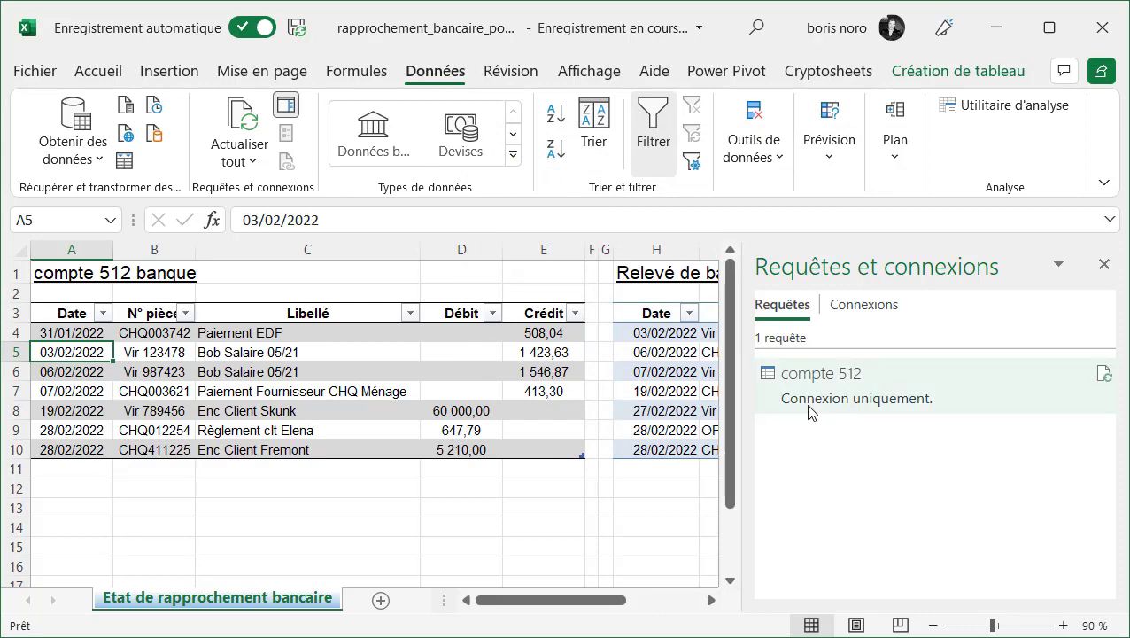
mouse_move(808, 411)
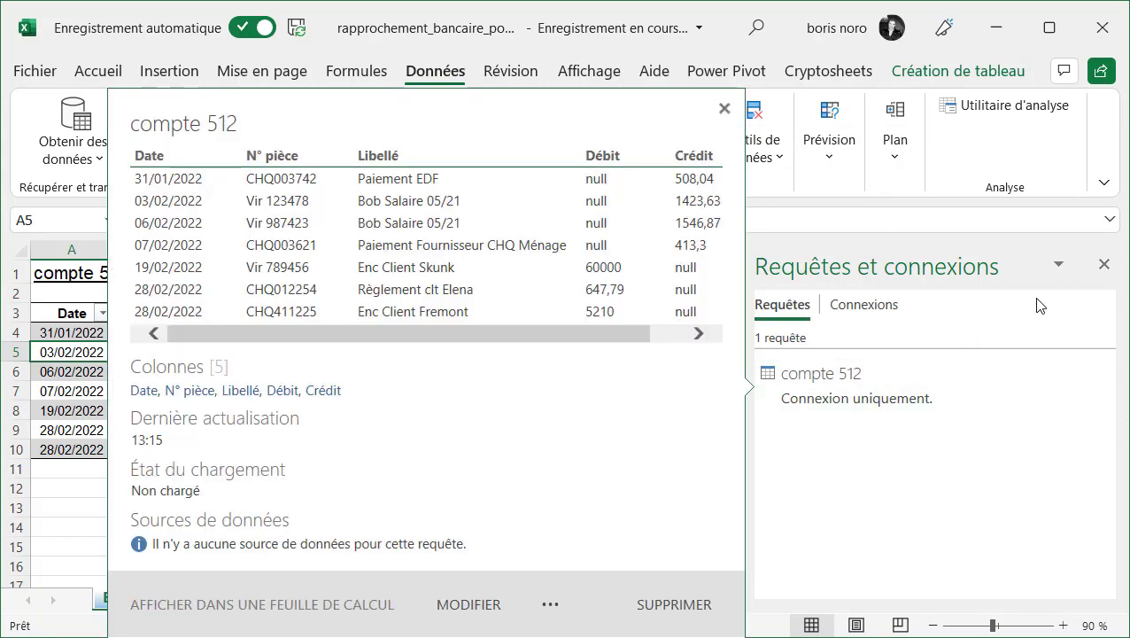
click(1104, 266)
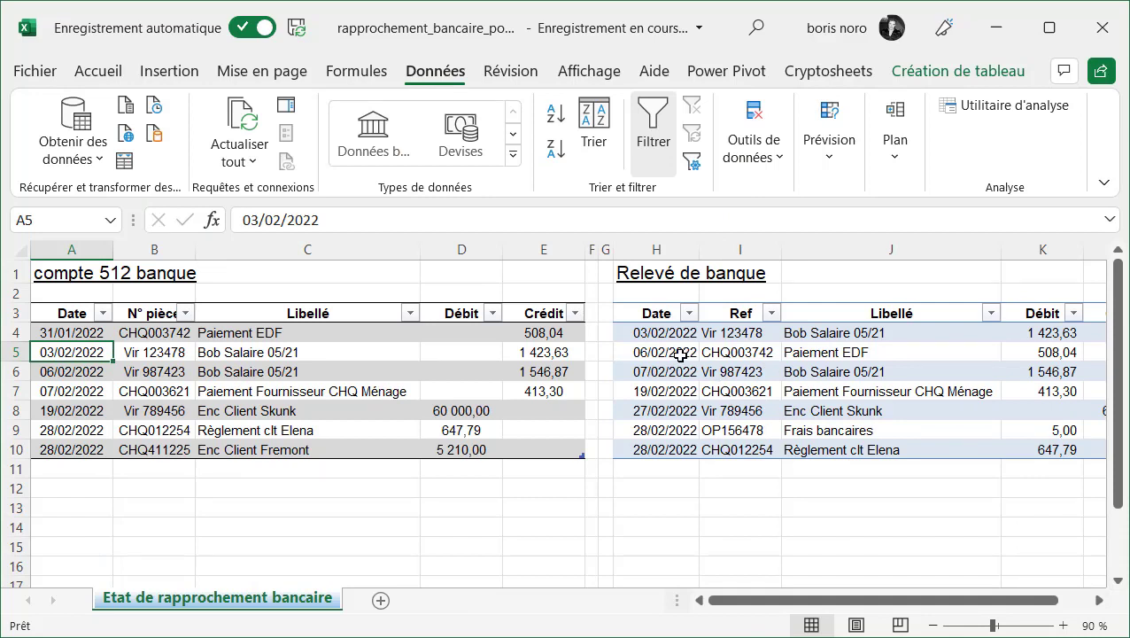
click(678, 351)
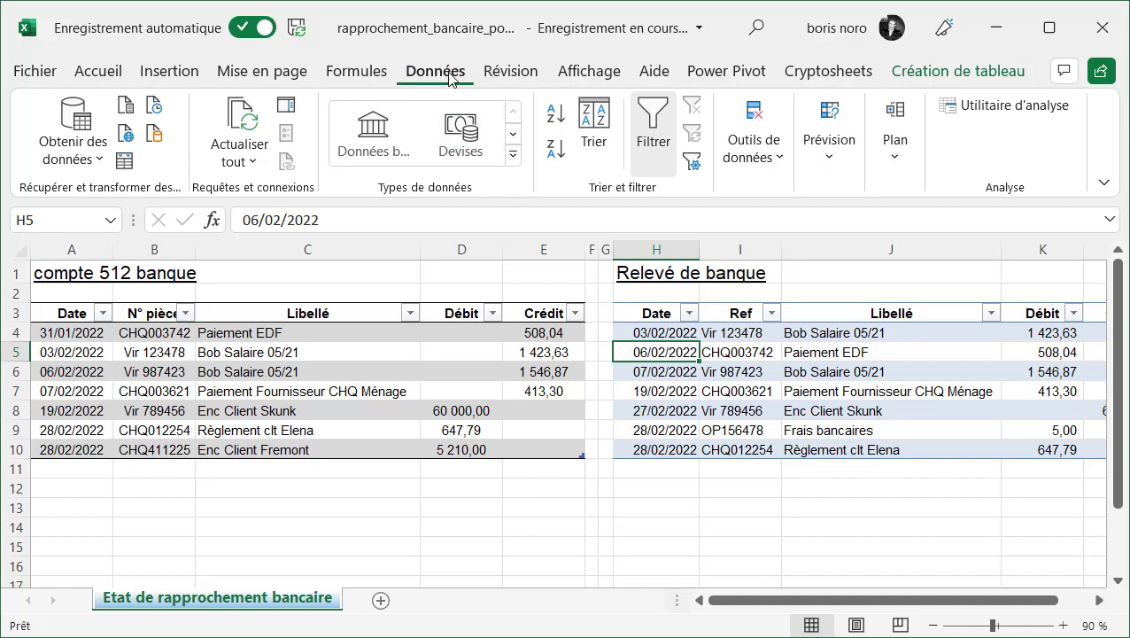
Step: Create a query from the bank statement table and name it 'relevé de banque'
click(125, 164)
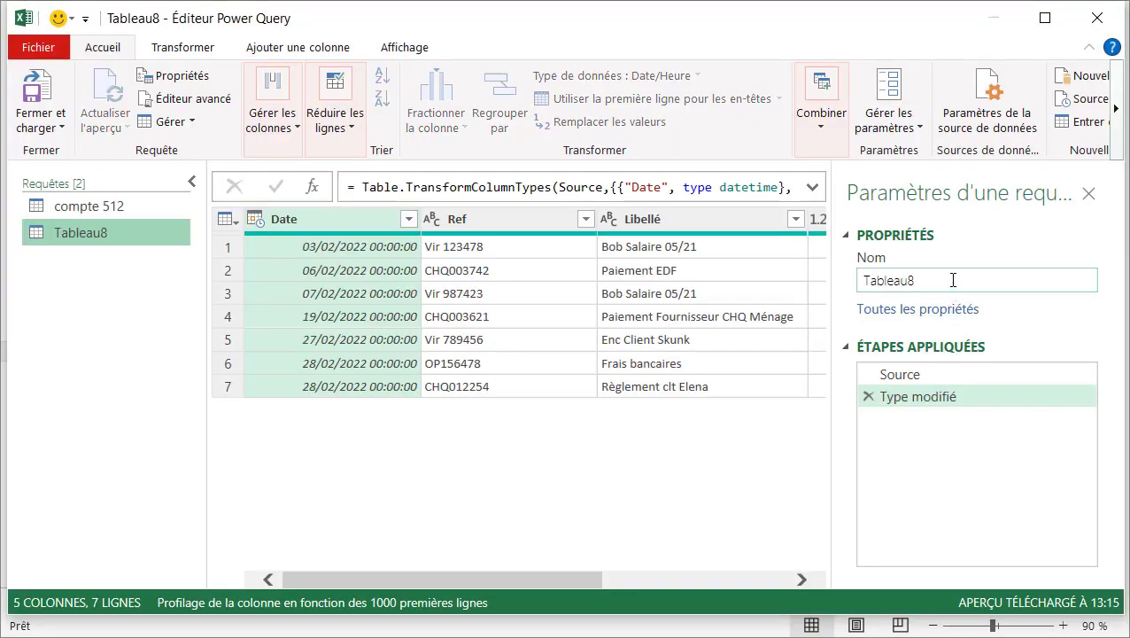
double_click(953, 280)
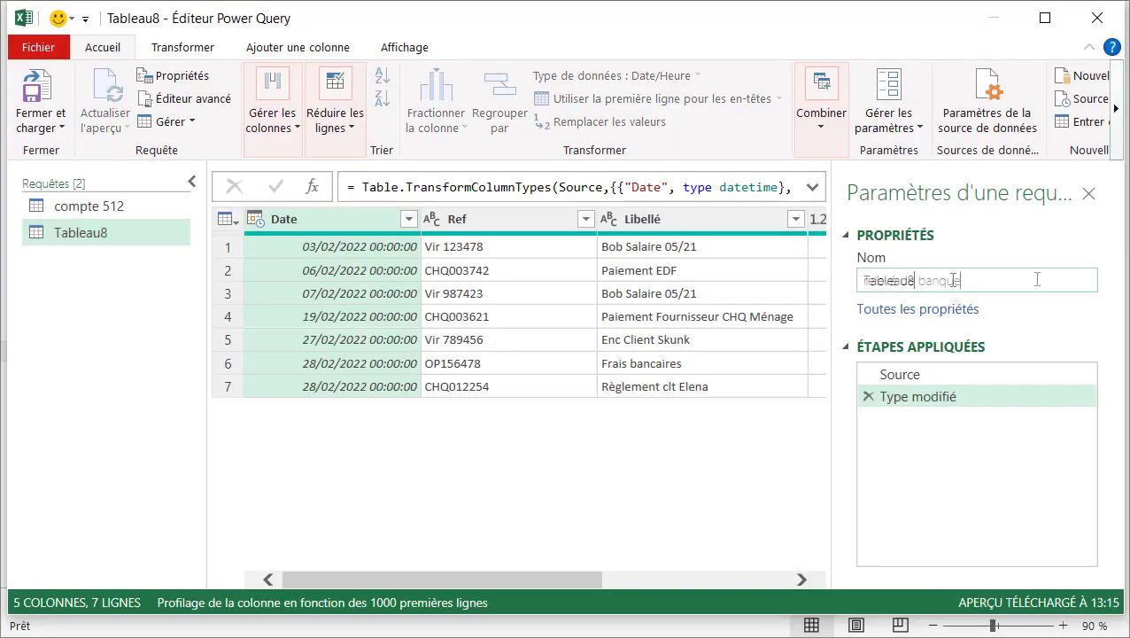
text(relevé de banque)
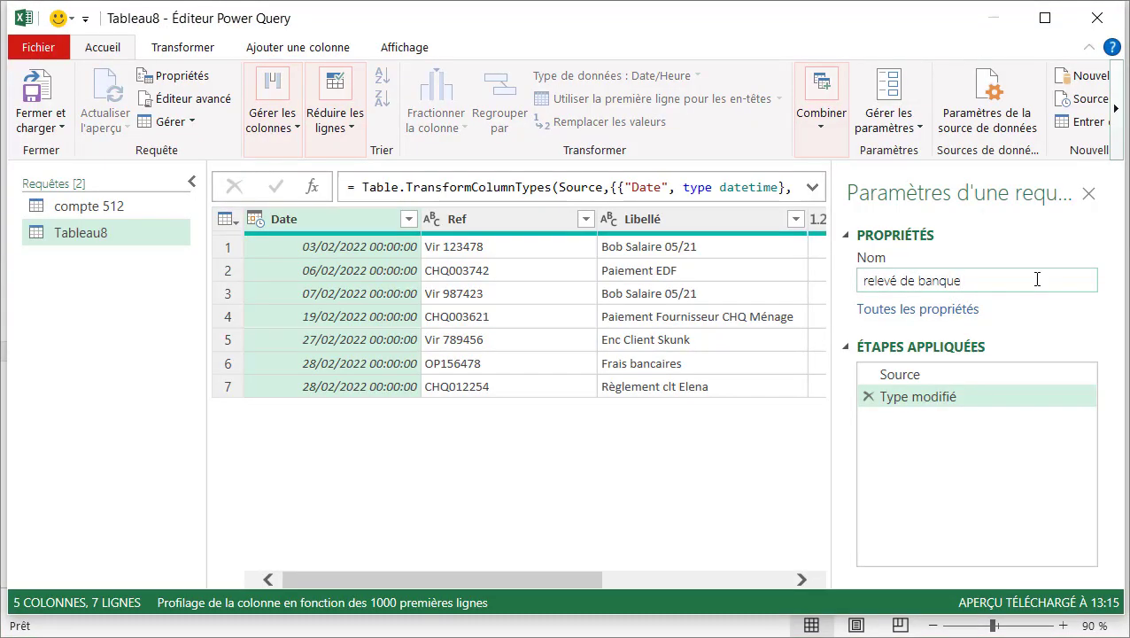
key(Return)
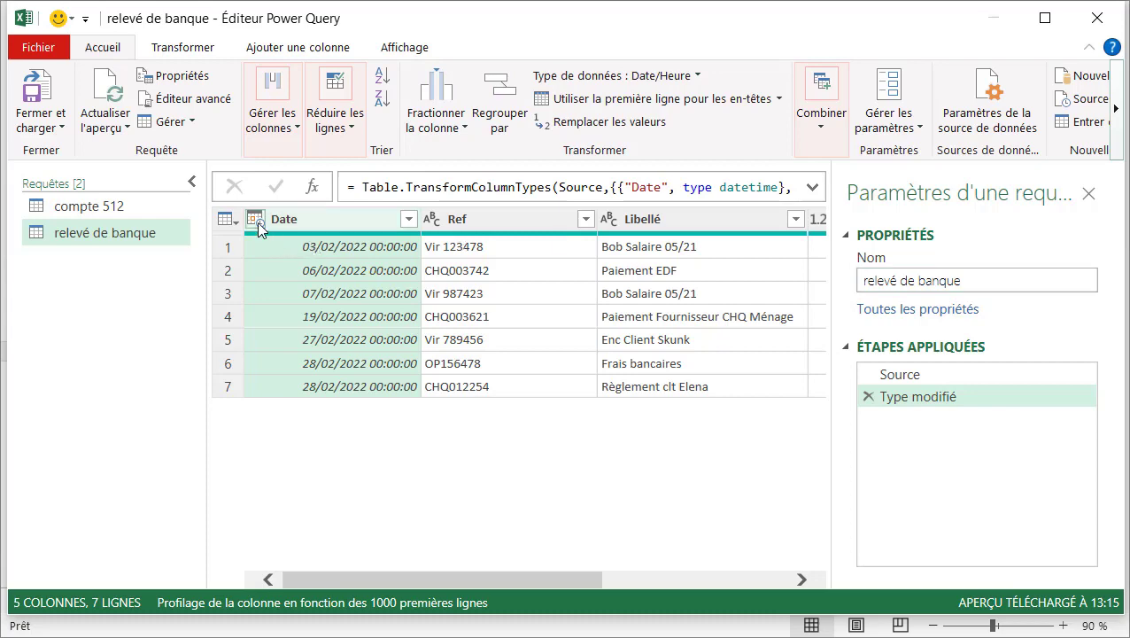
Step: Set its Date column type to Date, replacing the current conversion step
click(257, 221)
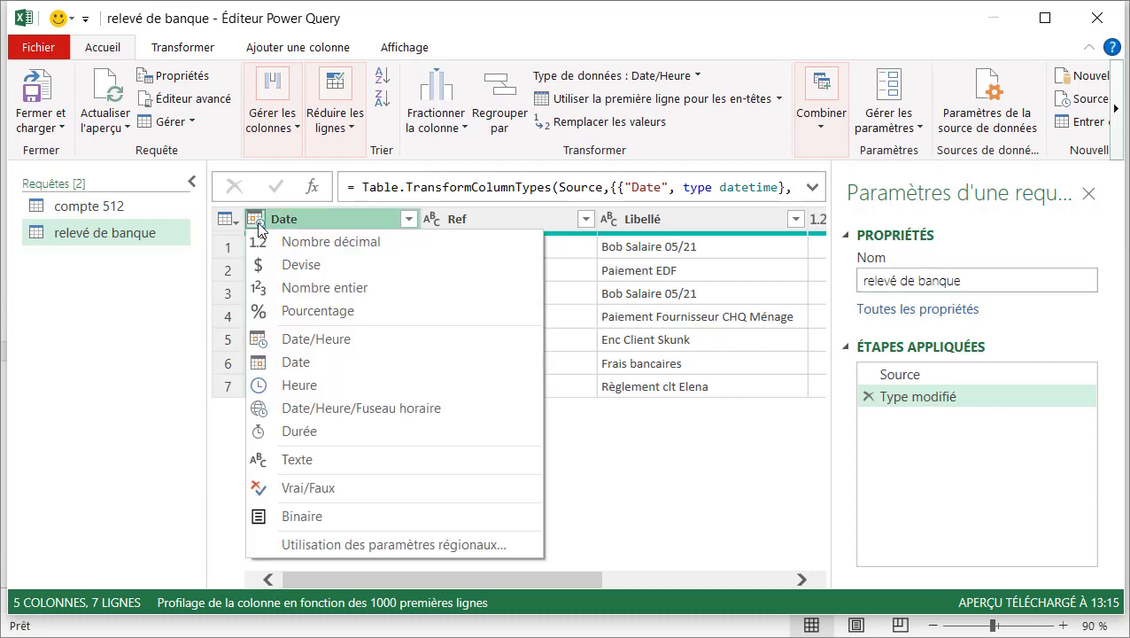
click(300, 363)
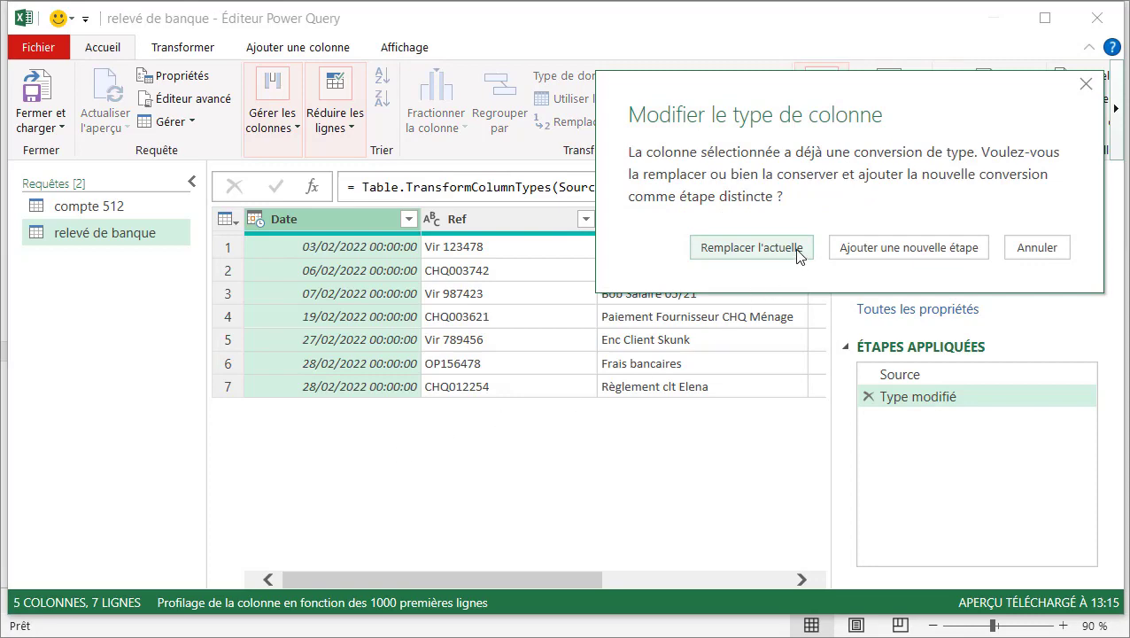
click(751, 247)
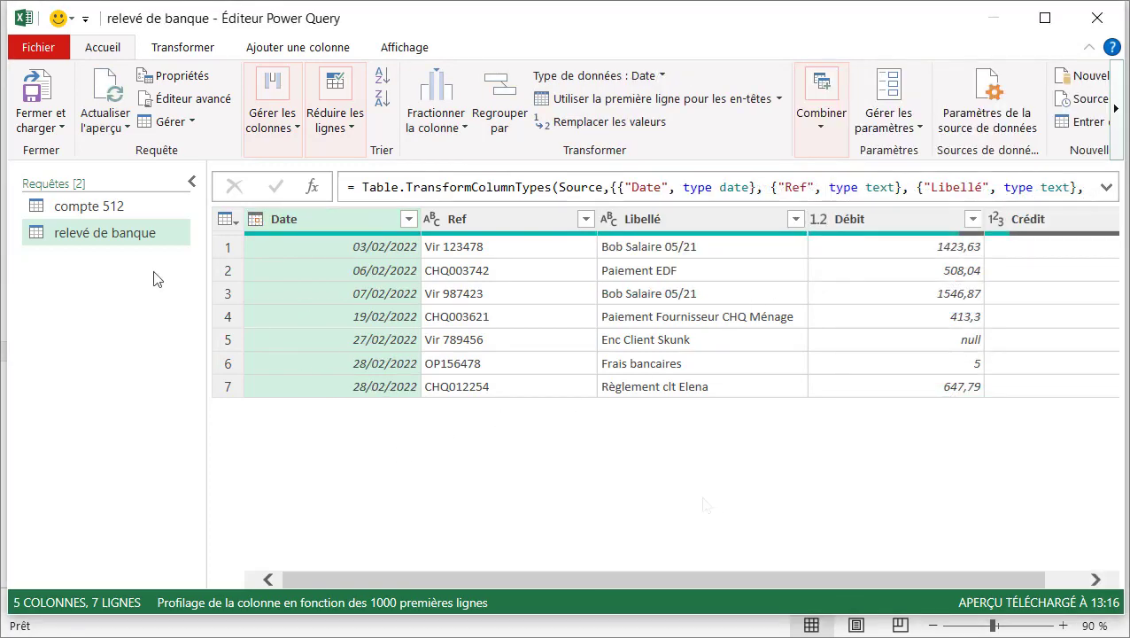
click(124, 206)
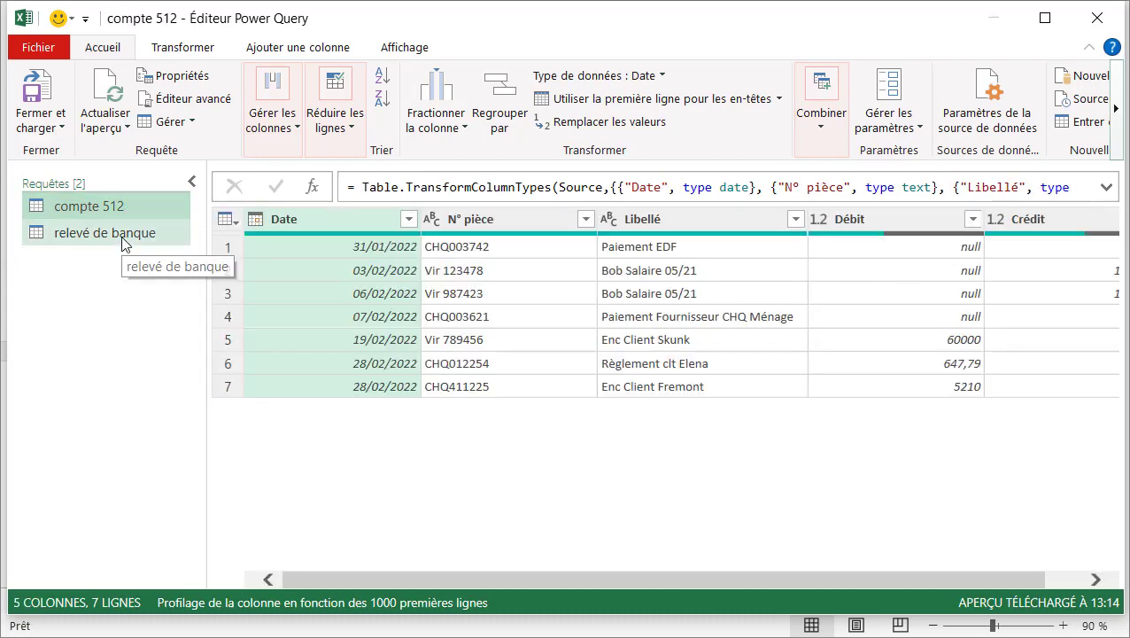
click(123, 241)
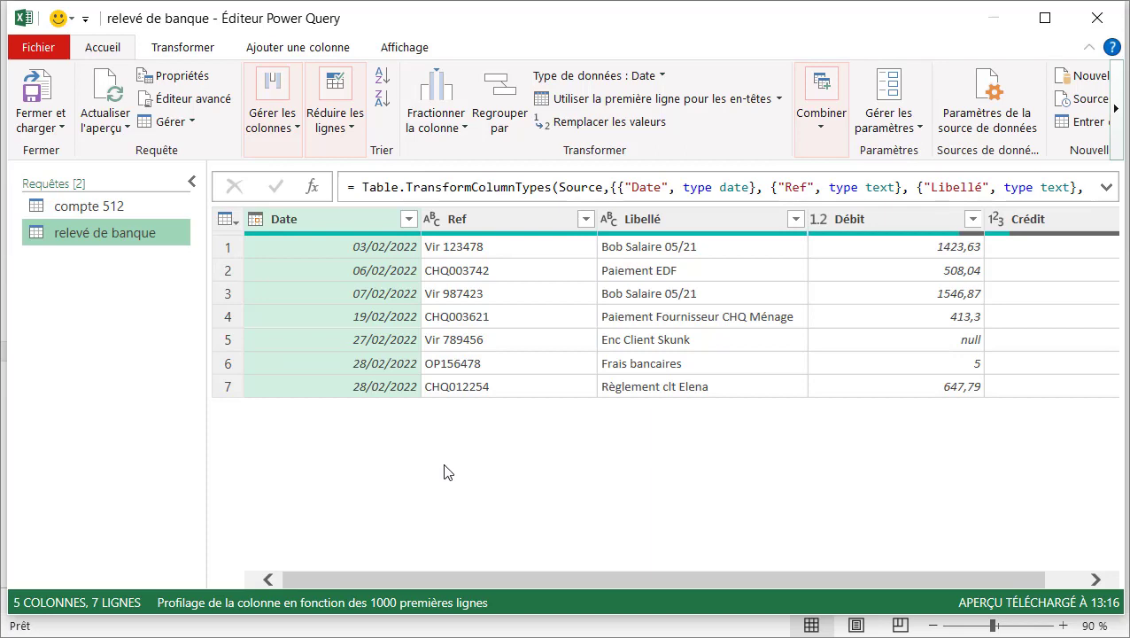
Step: Start a merge as a new query combining compte 512 with relevé de banque
click(818, 125)
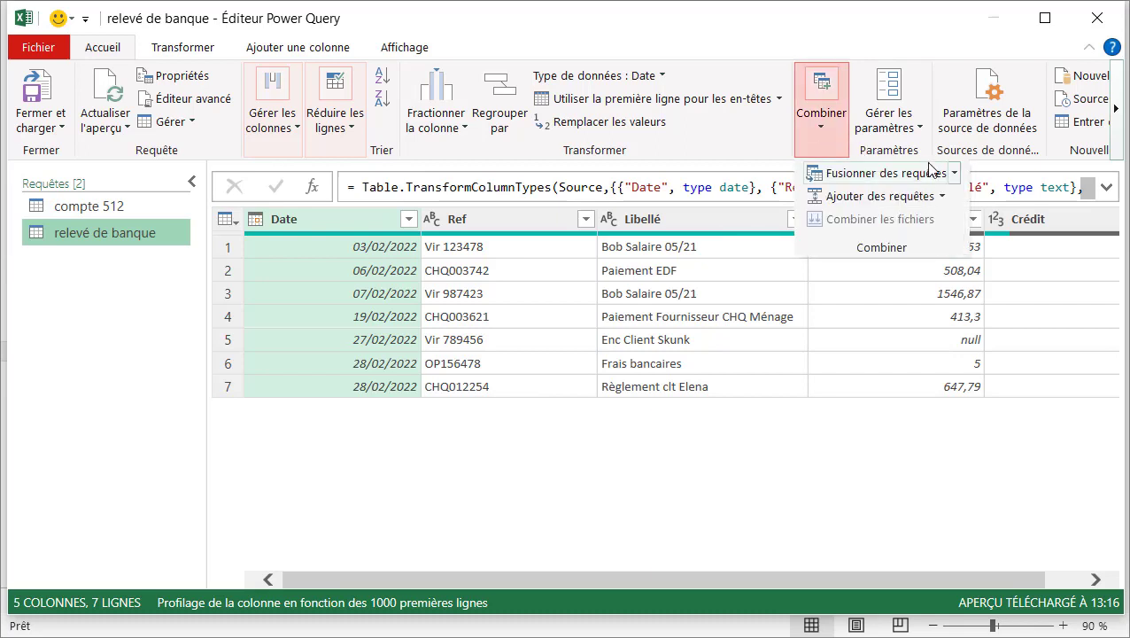
click(952, 177)
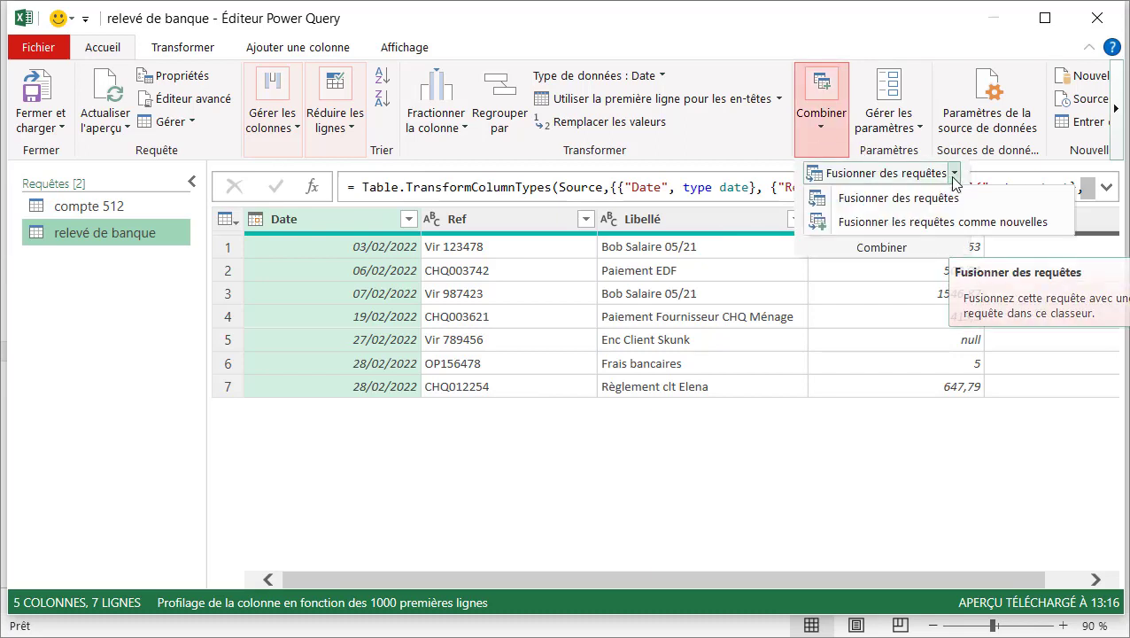
click(946, 228)
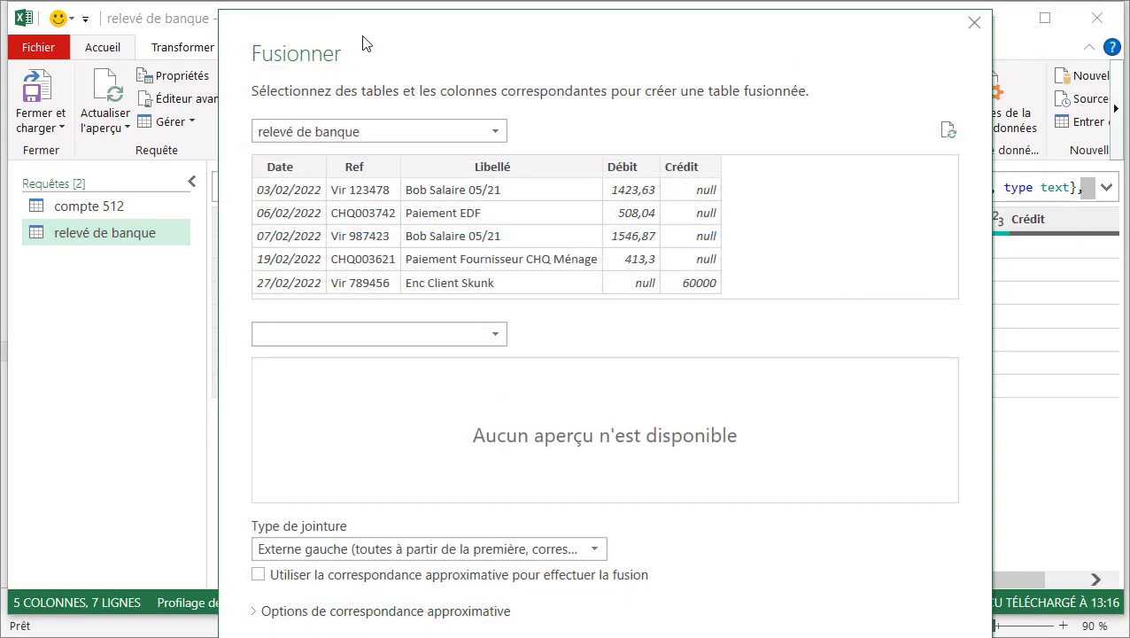
click(498, 134)
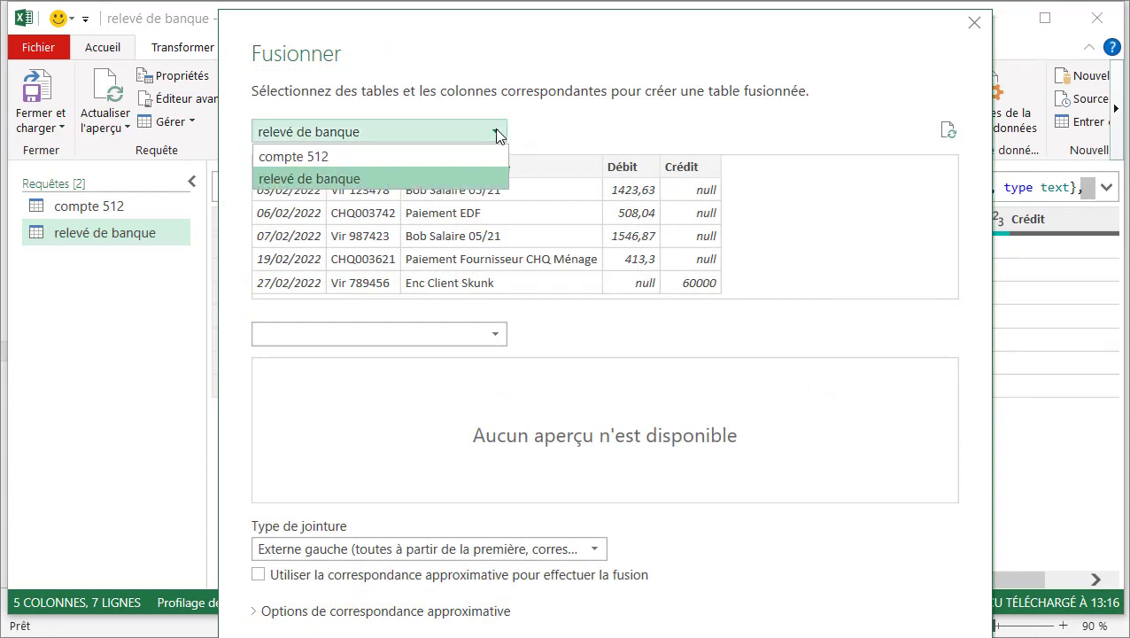
click(475, 156)
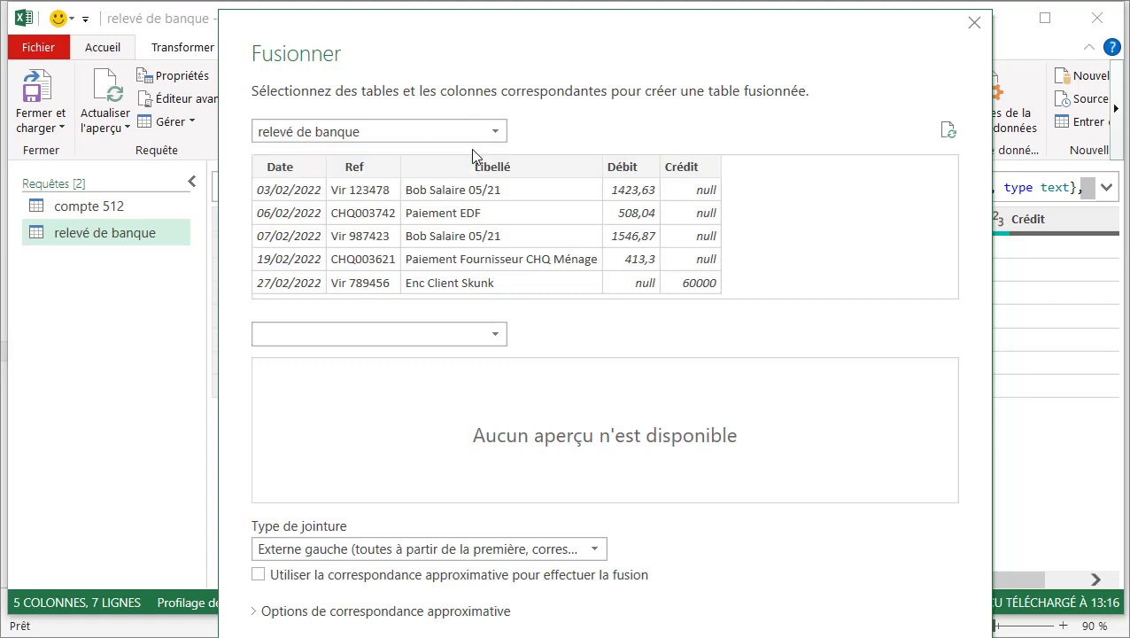
click(500, 339)
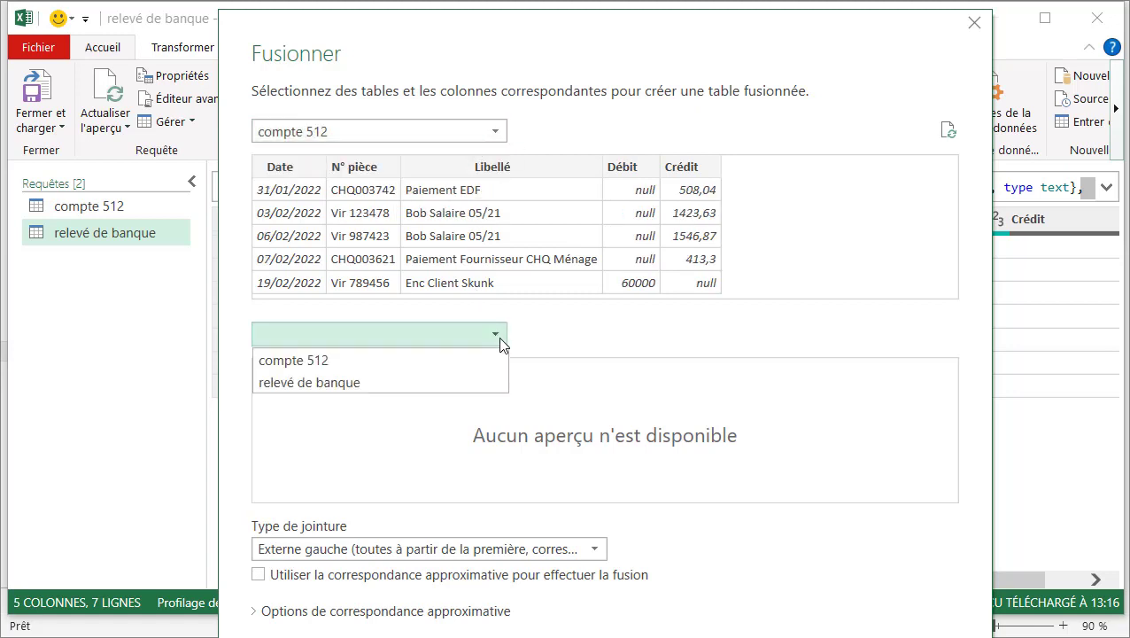
click(475, 381)
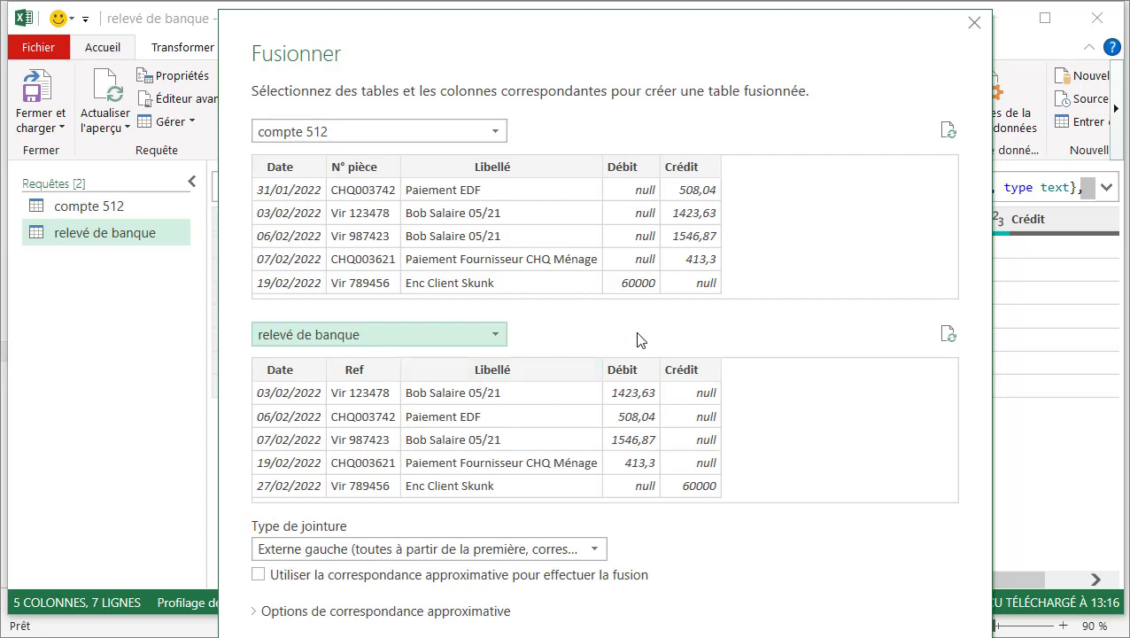
Step: Match N° pièce to Ref using an Externe entière (full outer) join
click(372, 166)
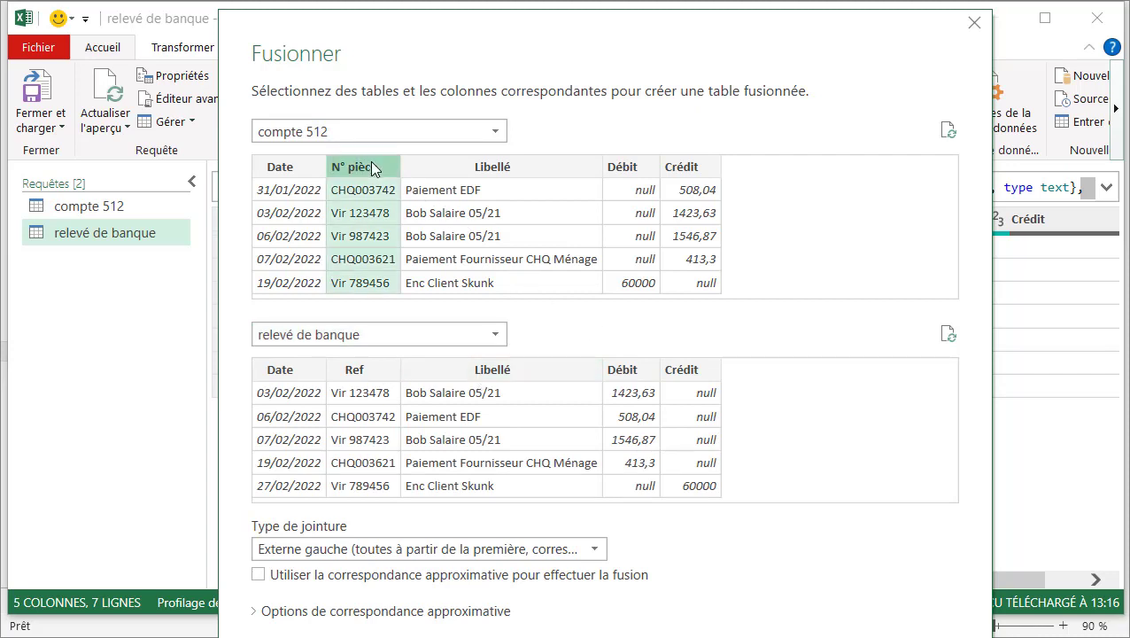
click(360, 375)
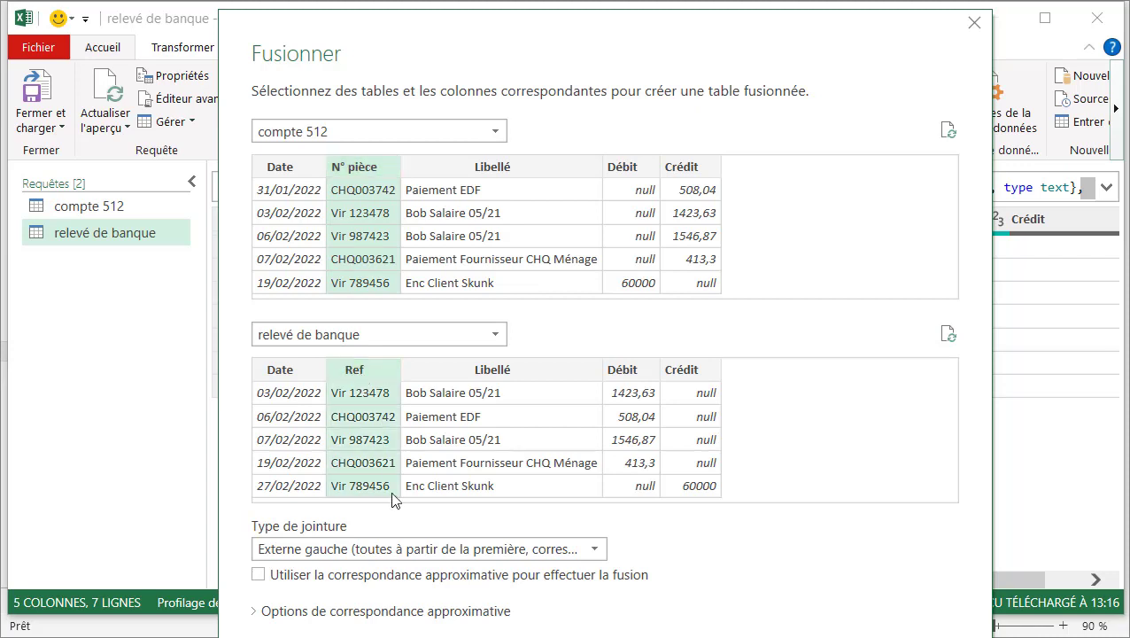
click(599, 553)
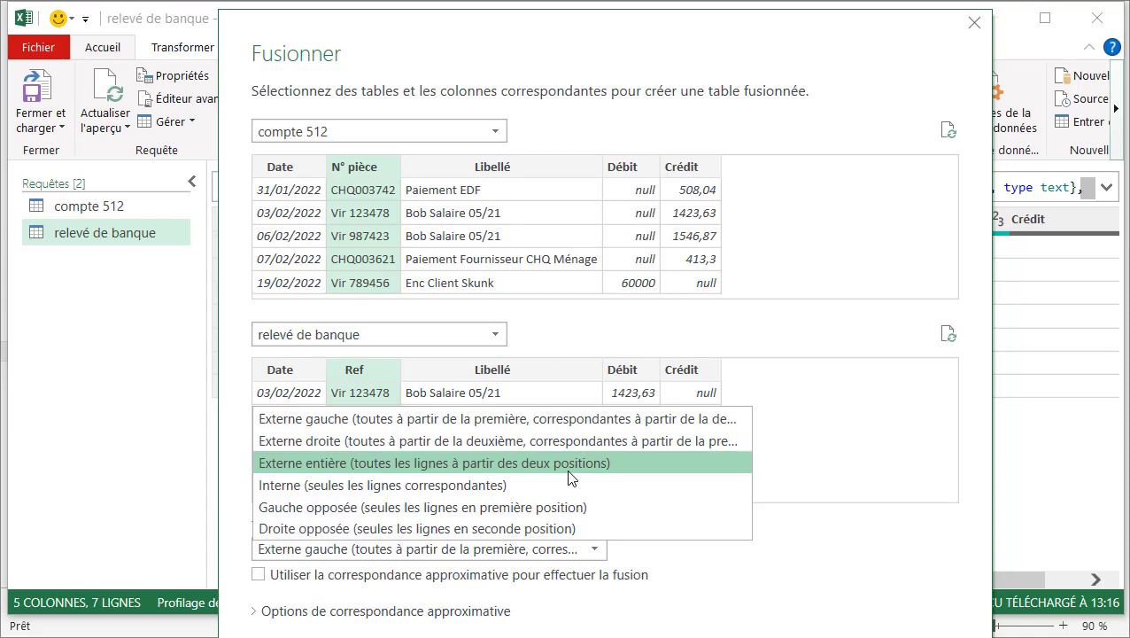
click(569, 472)
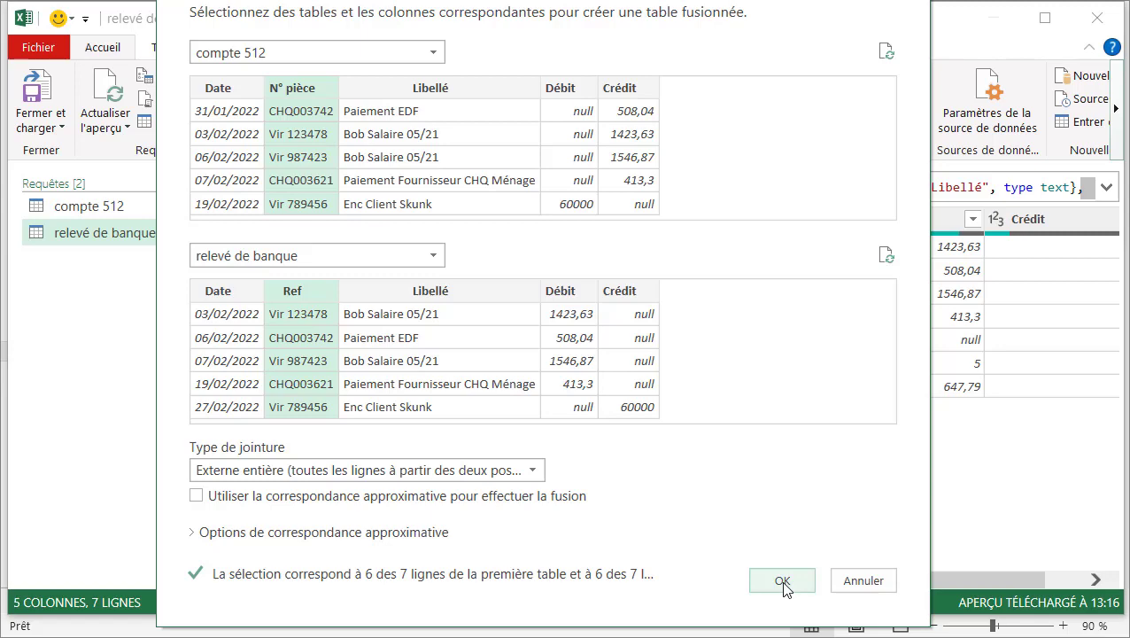
Step: Confirm the merge, rename Fusionner1 to 'Rapprochement bancaire', and hide the query settings pane
click(783, 581)
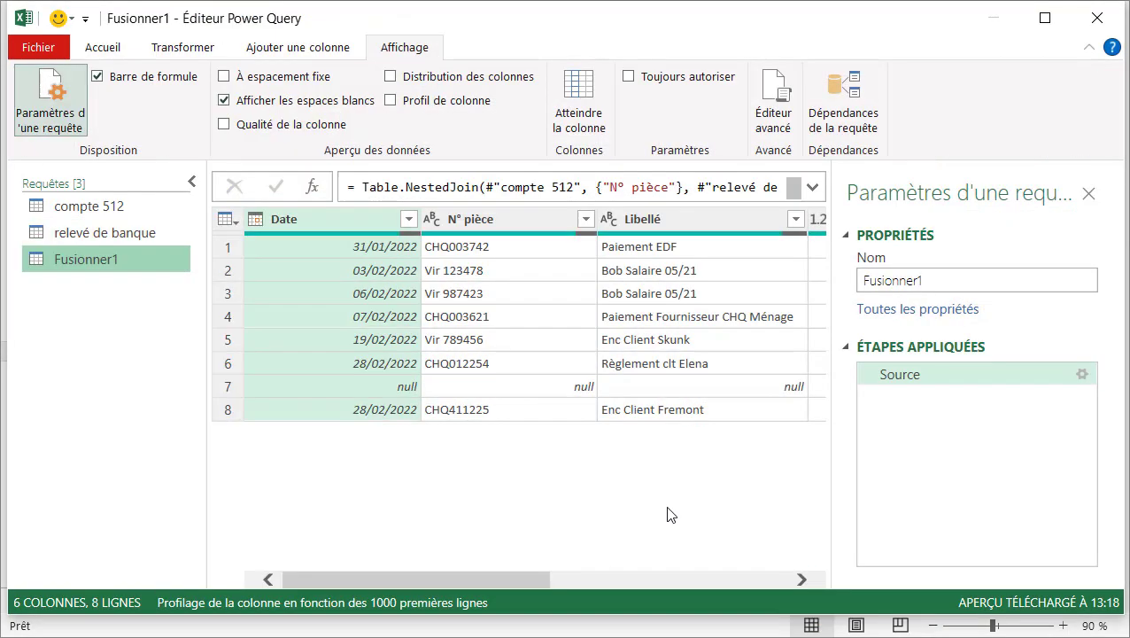
click(955, 282)
key(BackSpace)
key(BackSpace)
key(BackSpace)
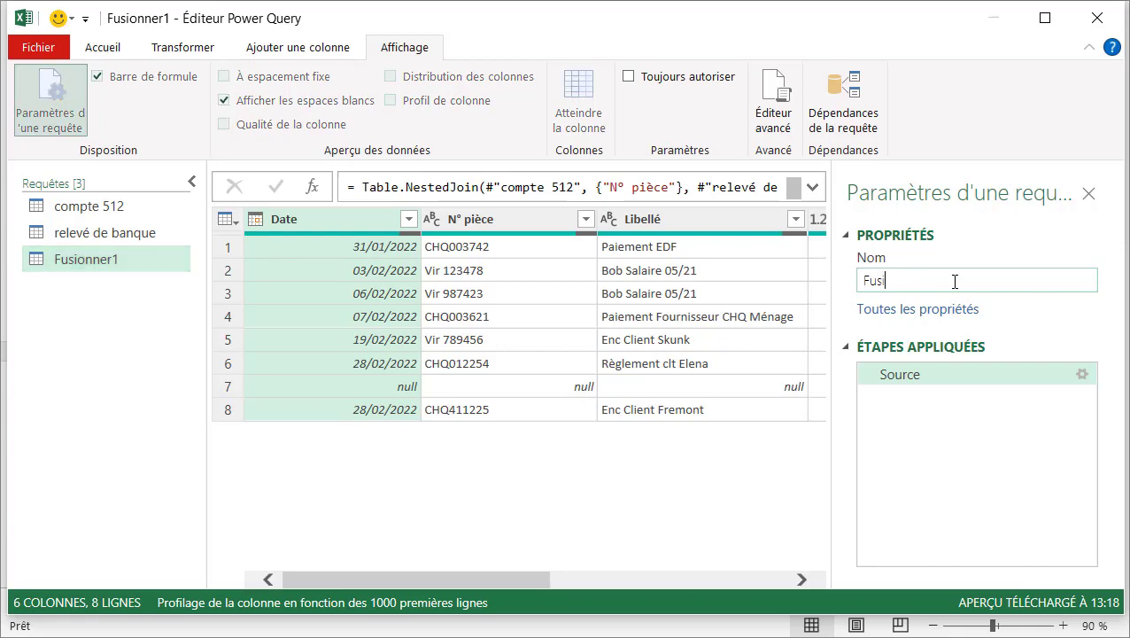
key(BackSpace)
key(BackSpace)
key(BackSpace)
text(Rapprochement bancaire)
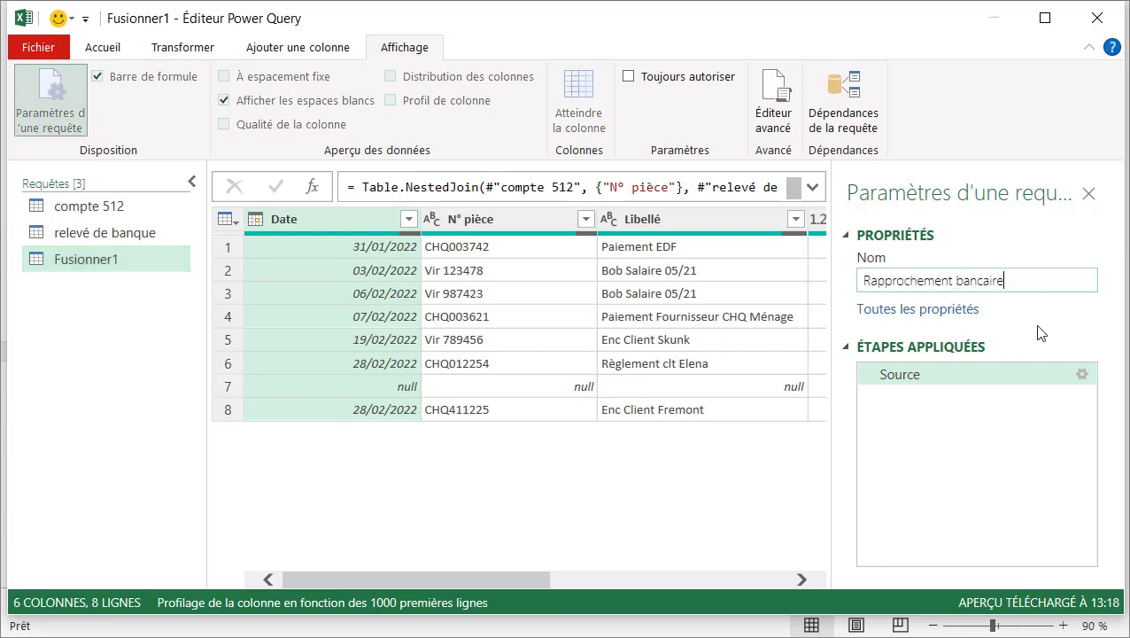
key(Return)
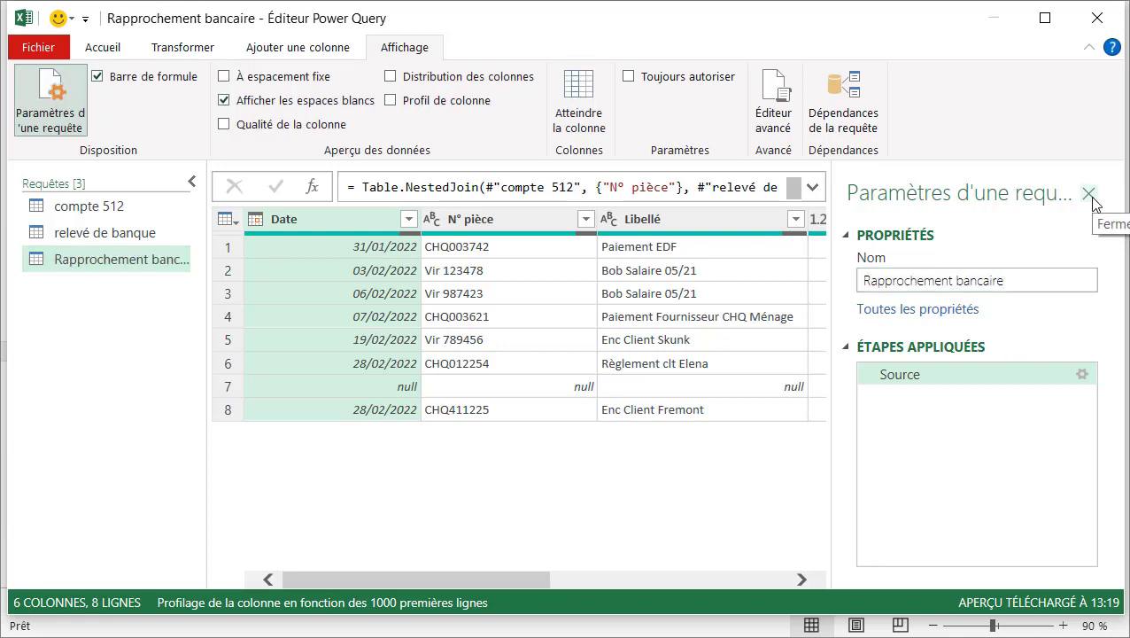
click(1092, 196)
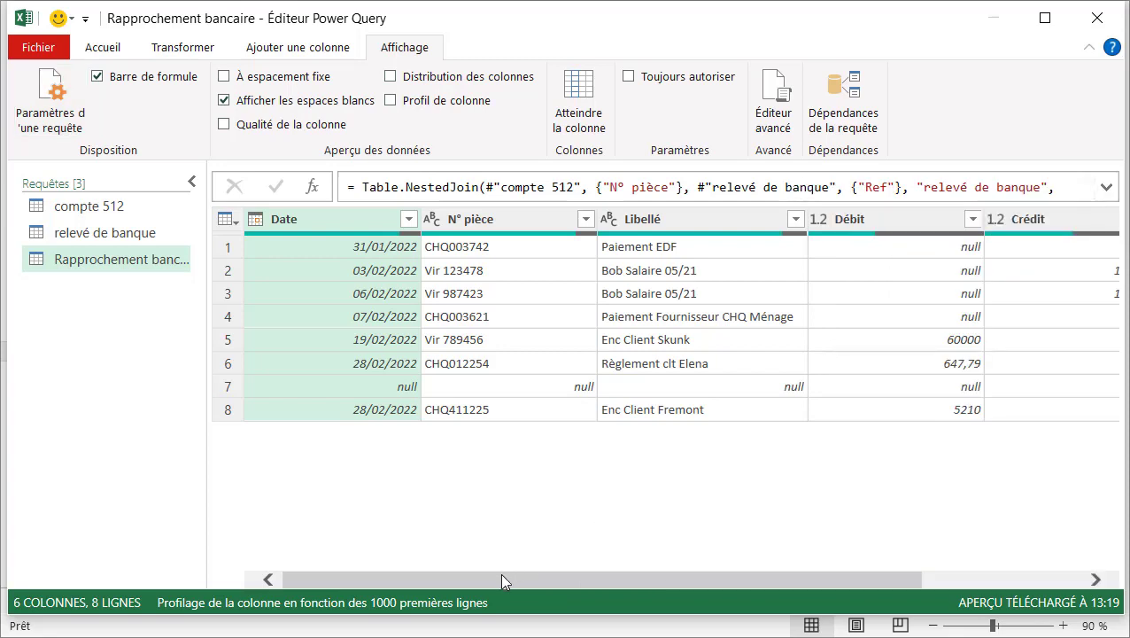
drag(502, 576, 700, 604)
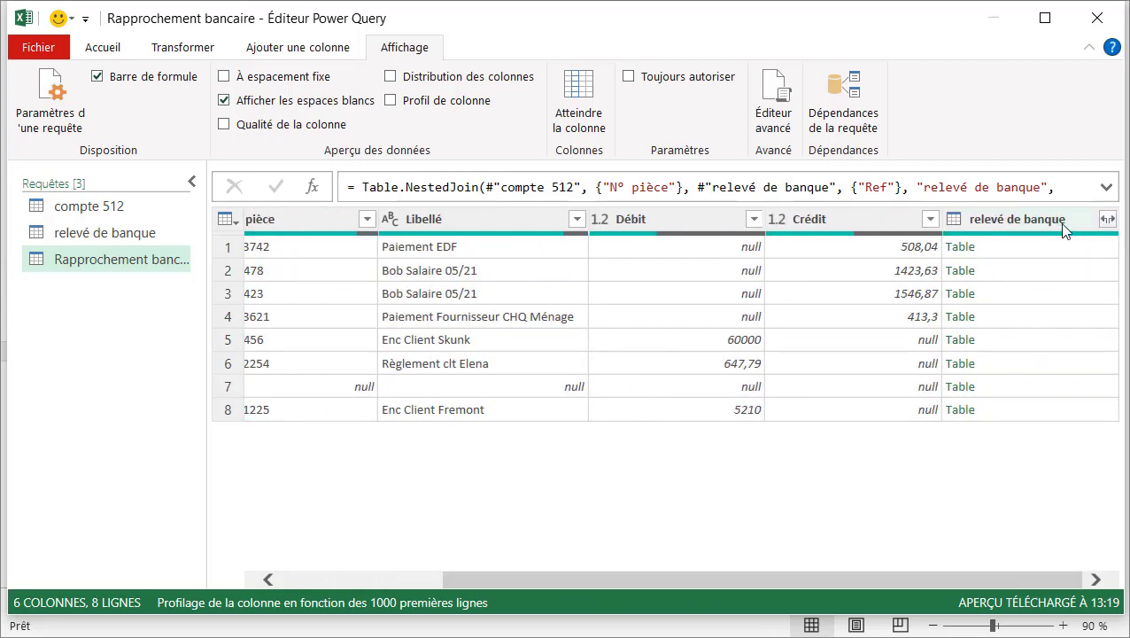
Step: Expand all relevé de banque columns (Date, Ref, Libellé, Débit, Crédit) with their prefix
click(1107, 221)
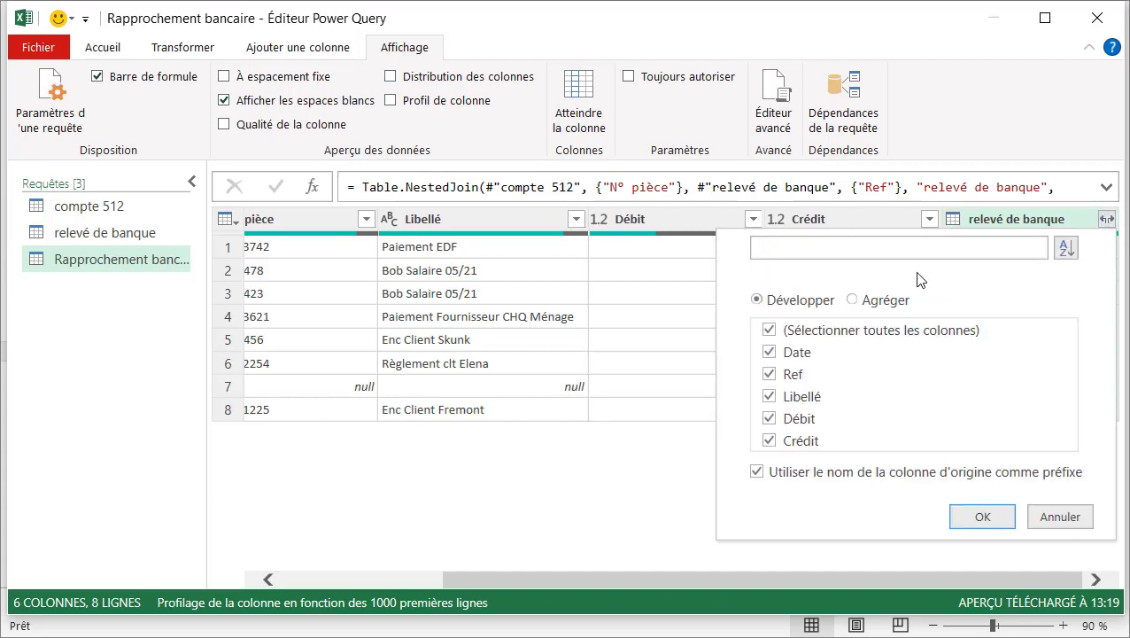
click(983, 520)
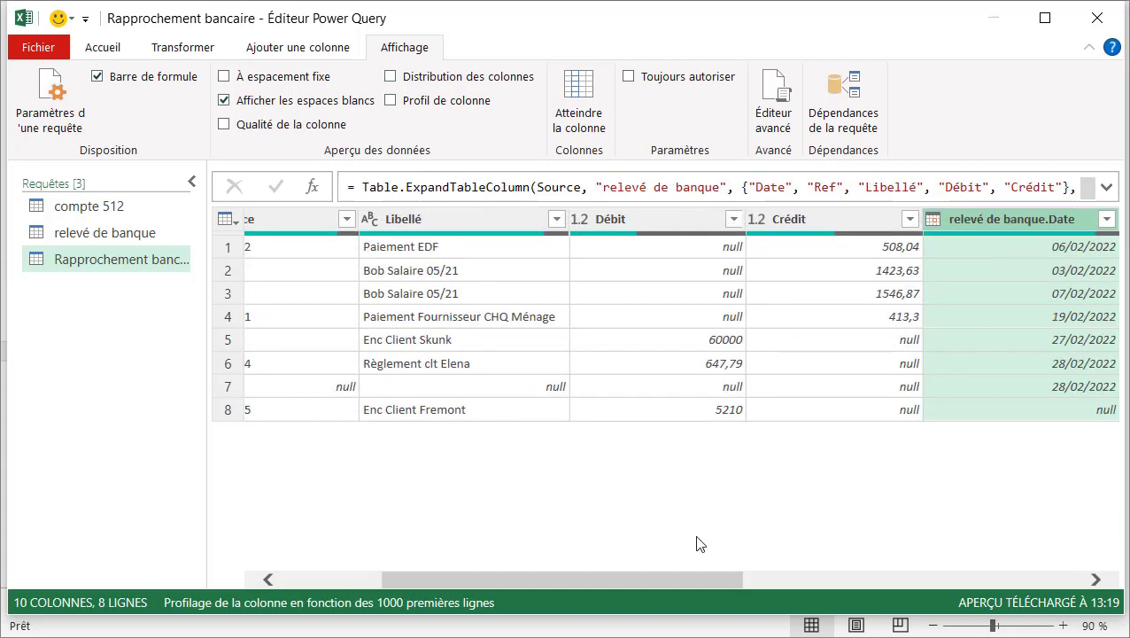
drag(530, 577, 298, 484)
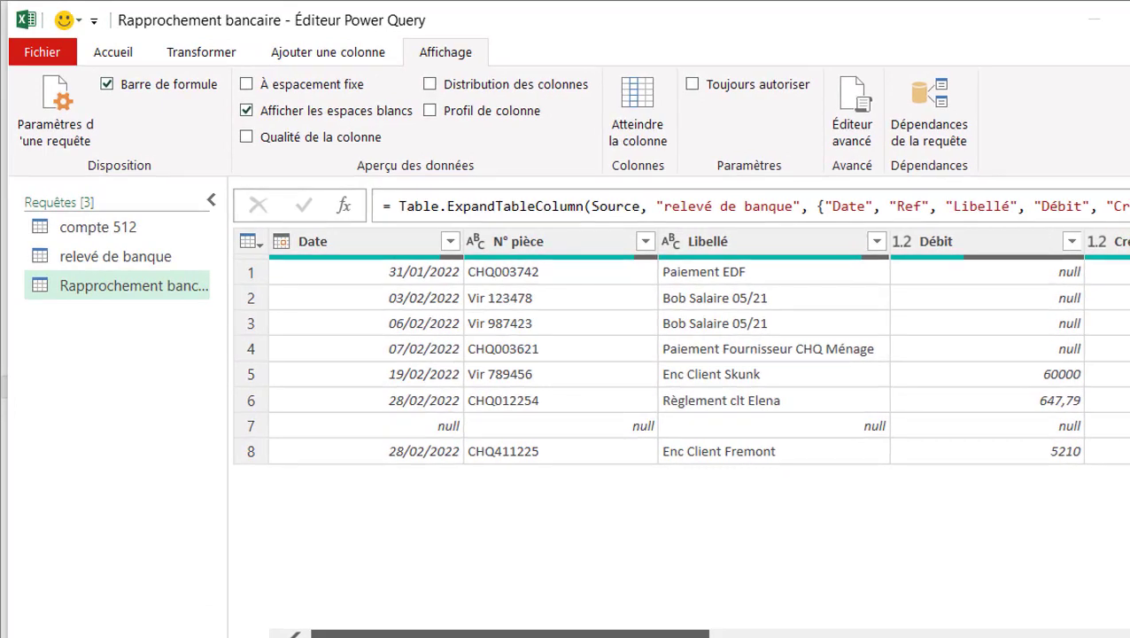
drag(527, 630, 993, 632)
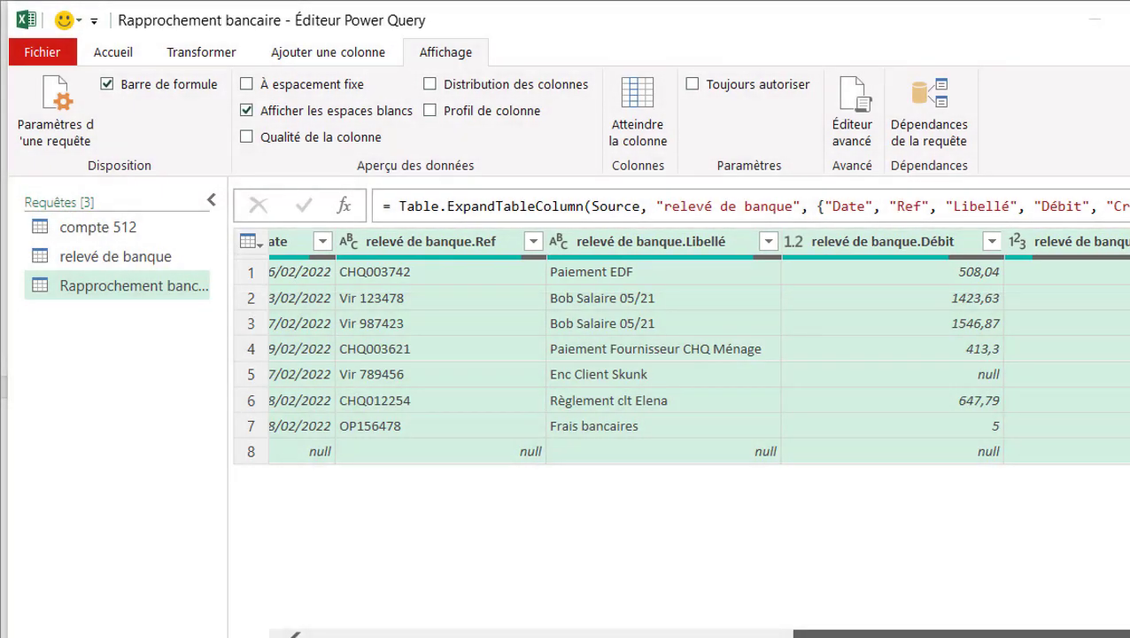
mouse_move(993, 632)
mouse_down()
mouse_move(662, 633)
mouse_move(510, 611)
mouse_up()
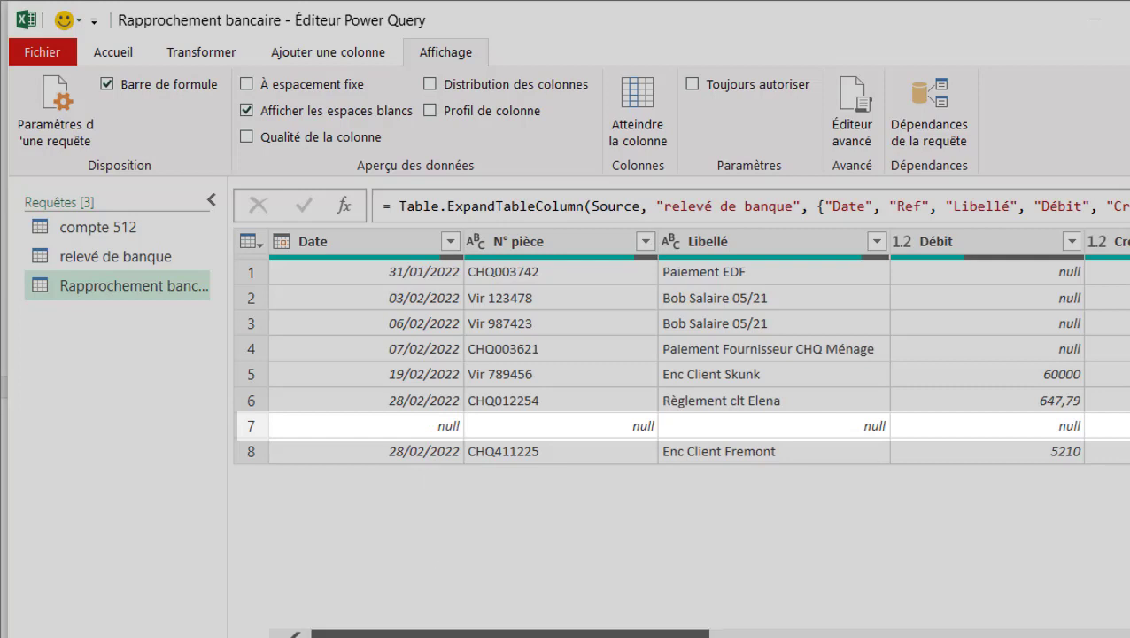
Step: Scroll across the merged table to compare ledger fields with the bank-statement fields
mouse_move(510, 634)
mouse_down()
mouse_move(850, 631)
mouse_move(872, 593)
mouse_up()
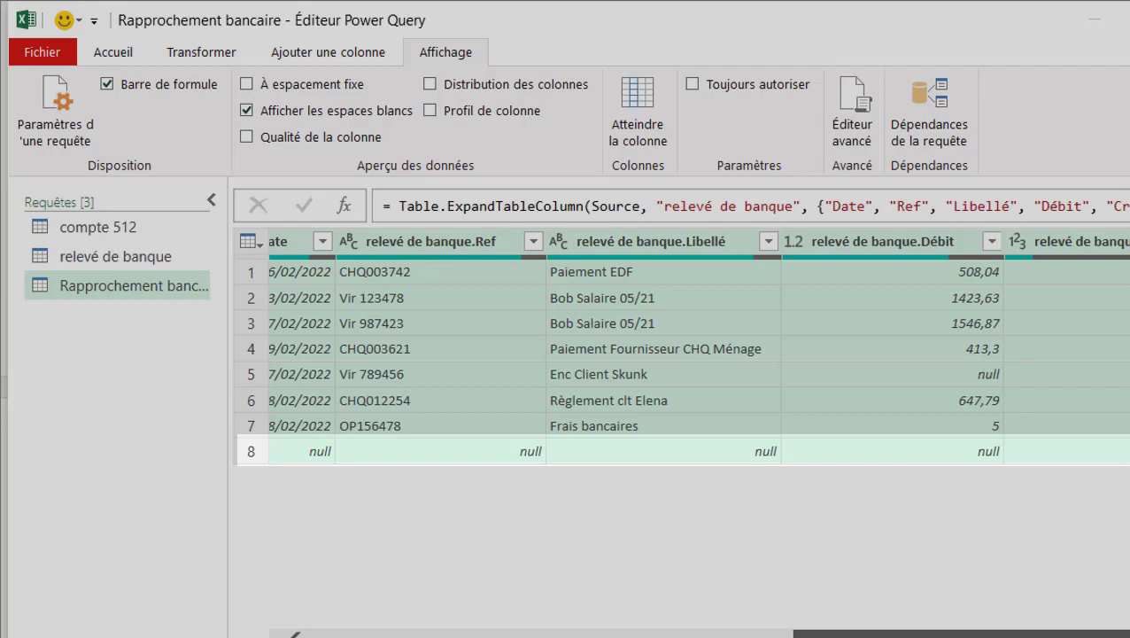
drag(887, 631, 421, 620)
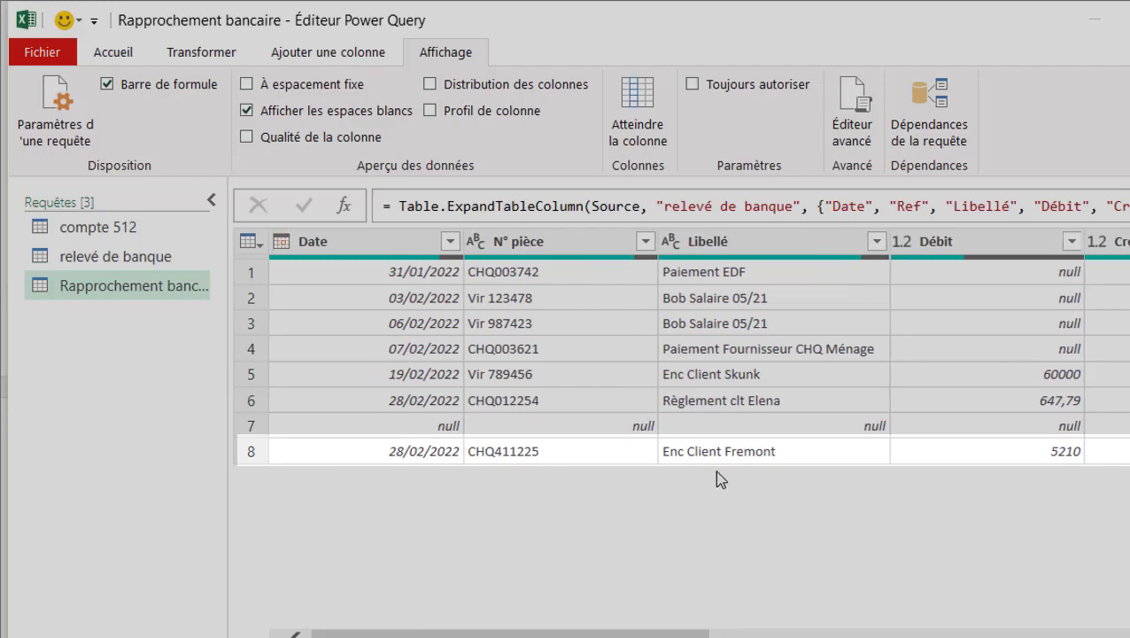
drag(653, 636, 733, 636)
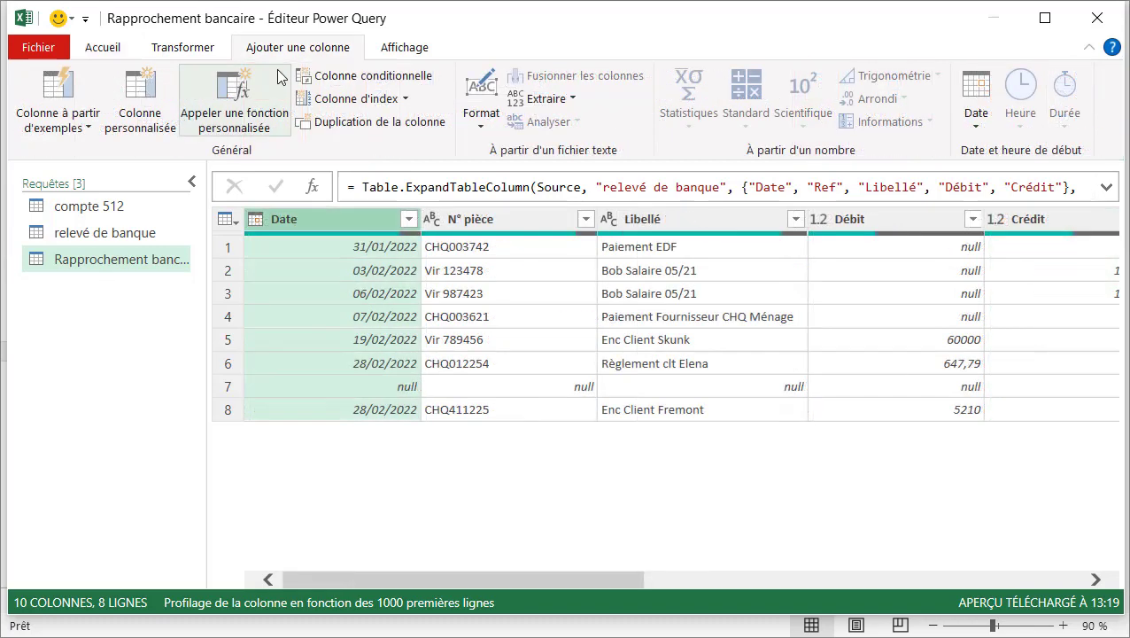
Step: Add conditional column 'Etat rapprochement' with rule: N° pièce equals null gives 'à passer sur 512'
click(353, 81)
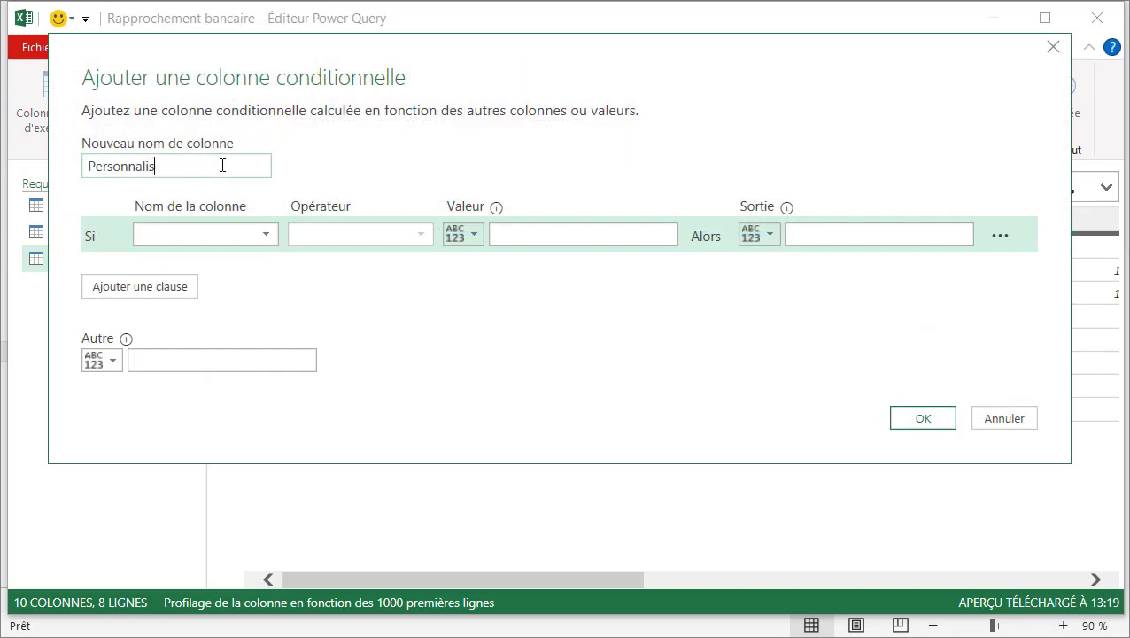
text(Etat rapprochement)
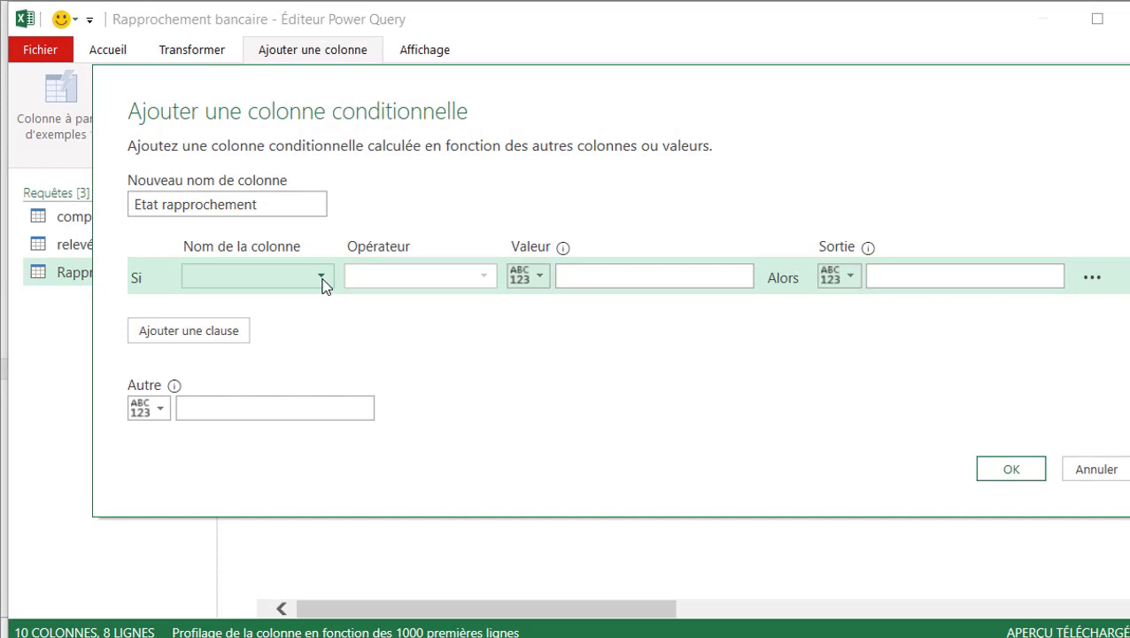
click(324, 280)
click(301, 334)
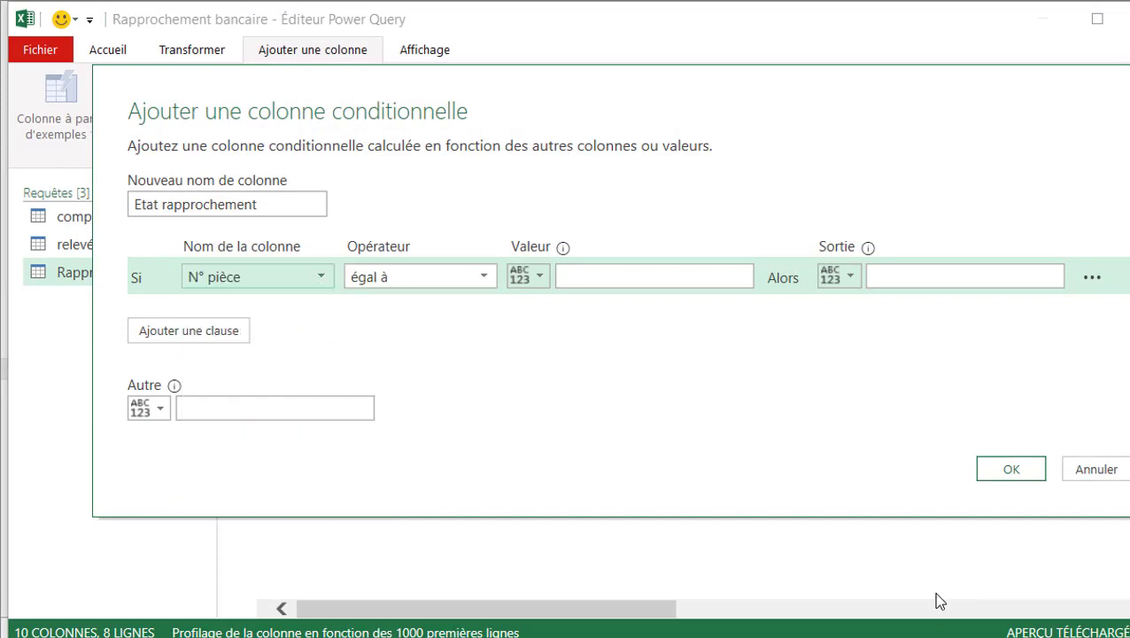
click(677, 278)
text(null)
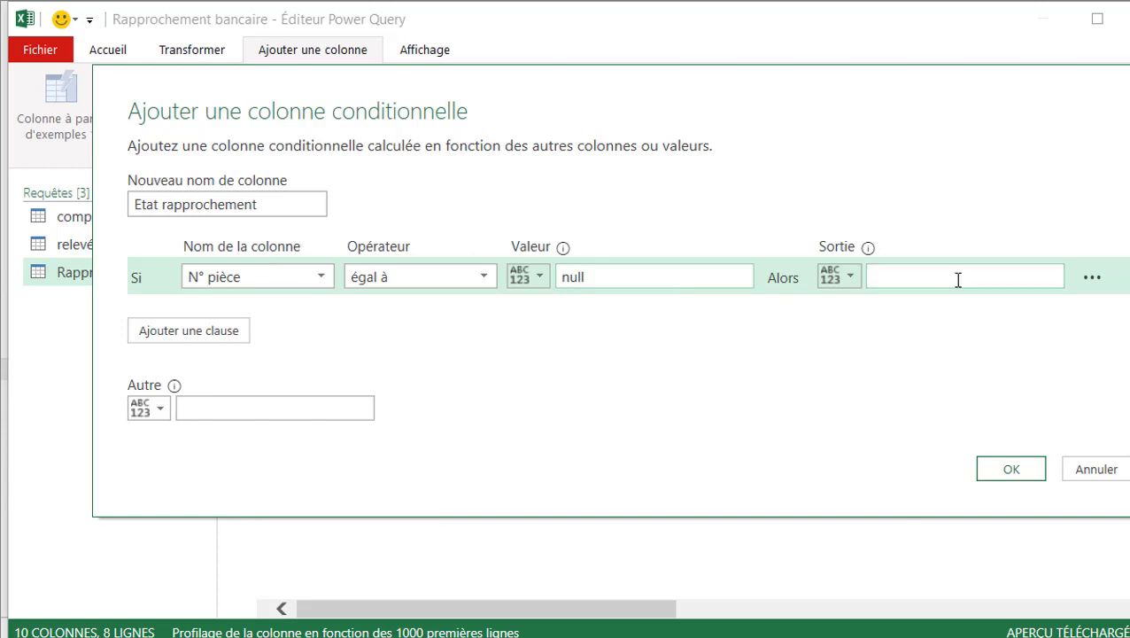
click(957, 279)
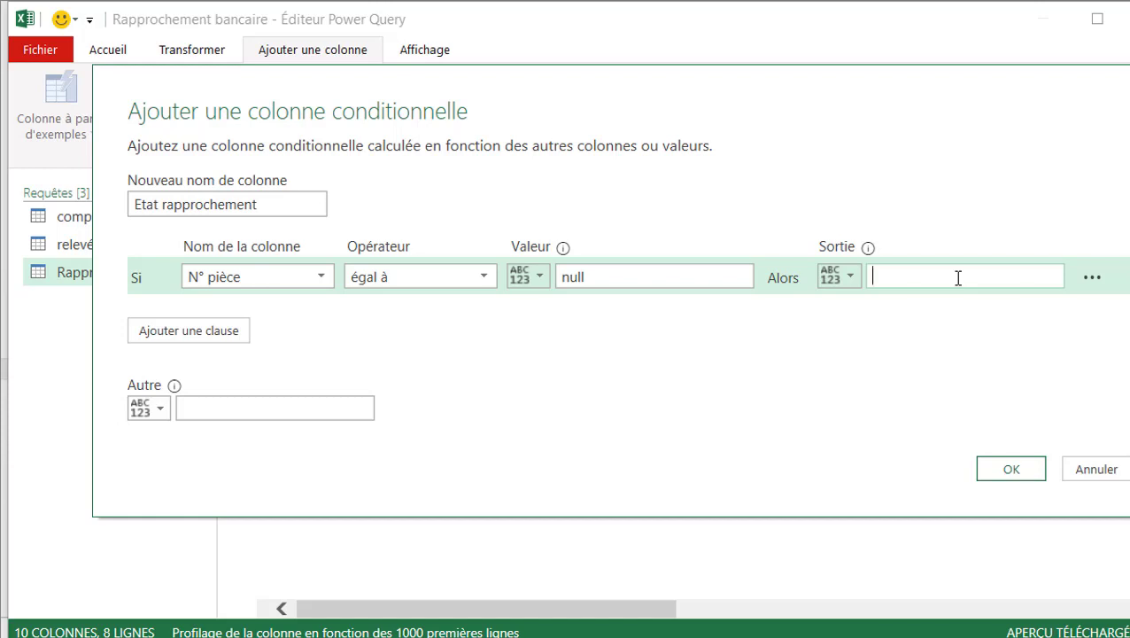
text(à passer sur 512)
Step: Add rule: relevé de banque column equals null gives 'pas sur relevé de banque'; otherwise 'ok'
click(229, 335)
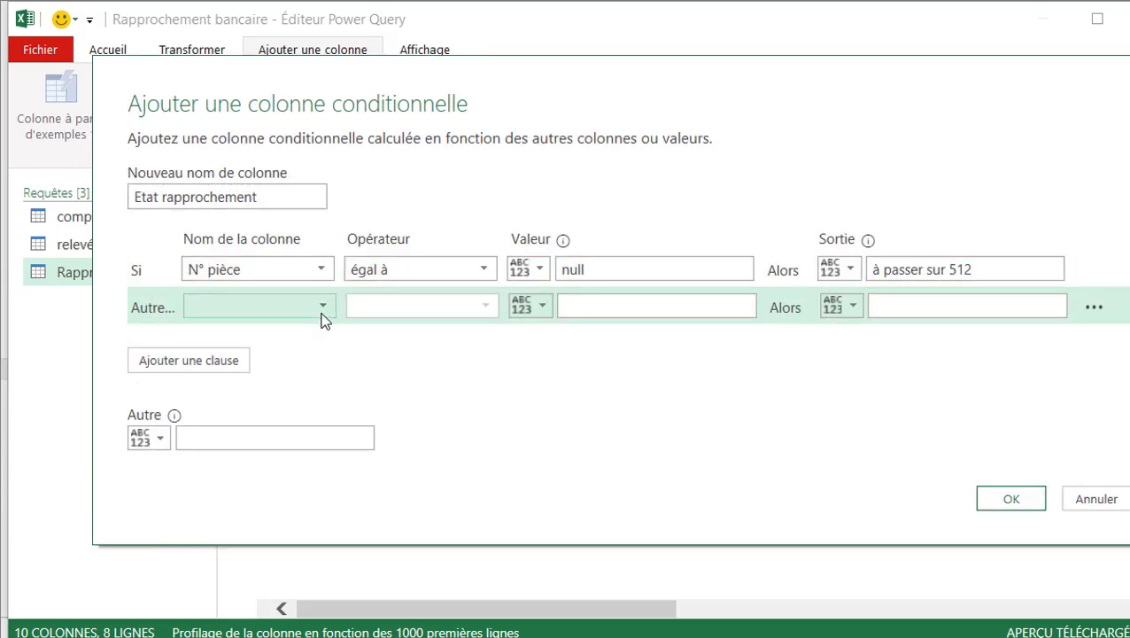
click(322, 310)
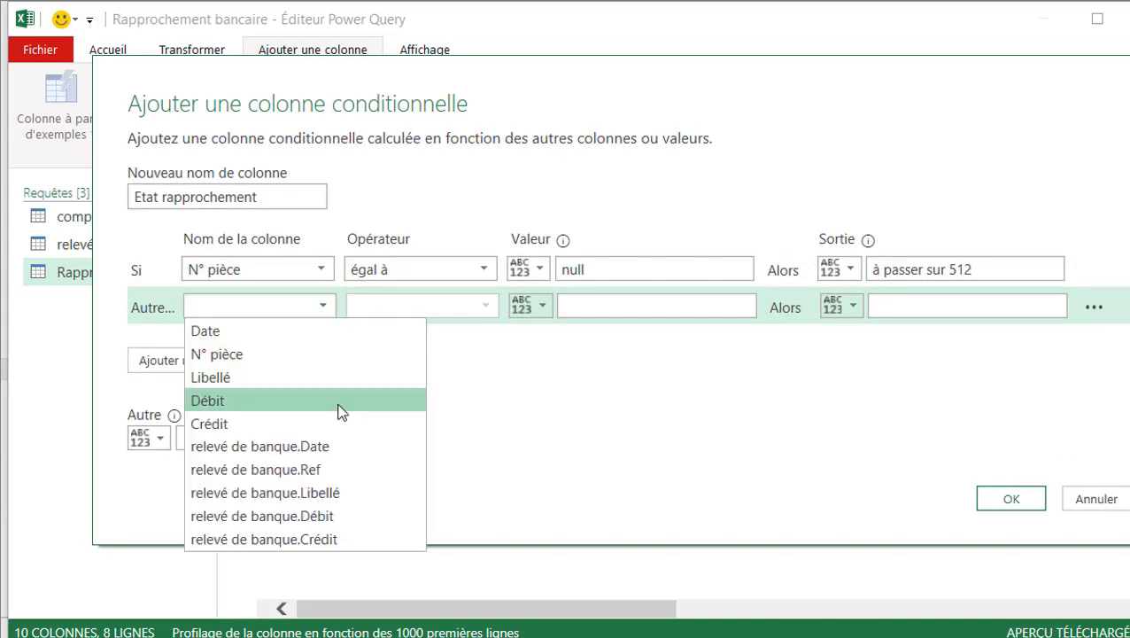
click(335, 463)
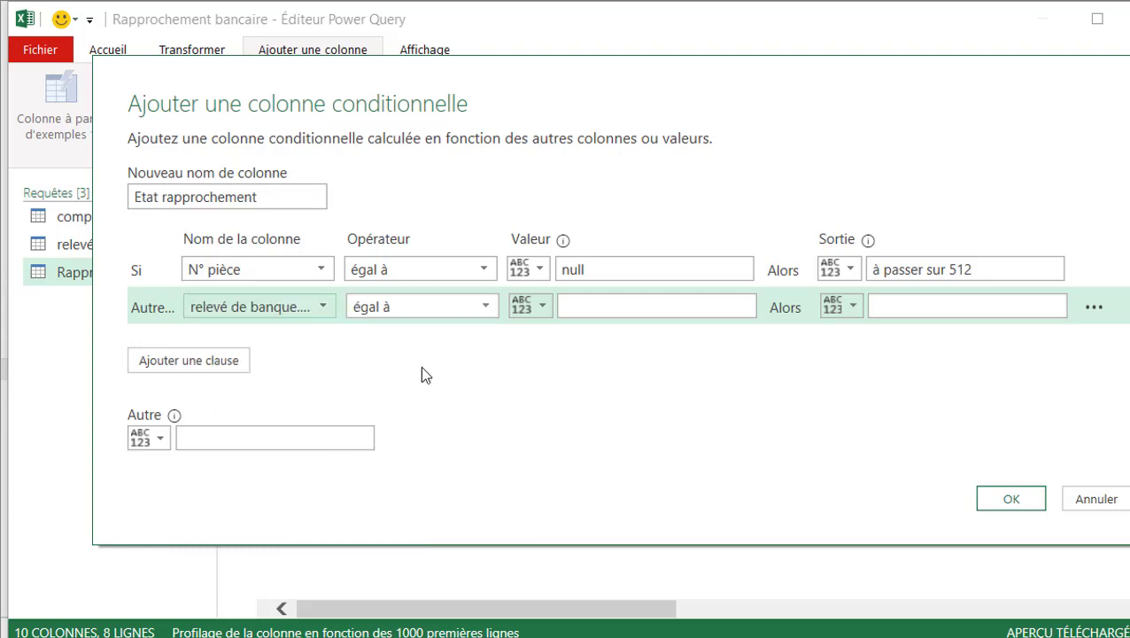
click(599, 305)
text(null)
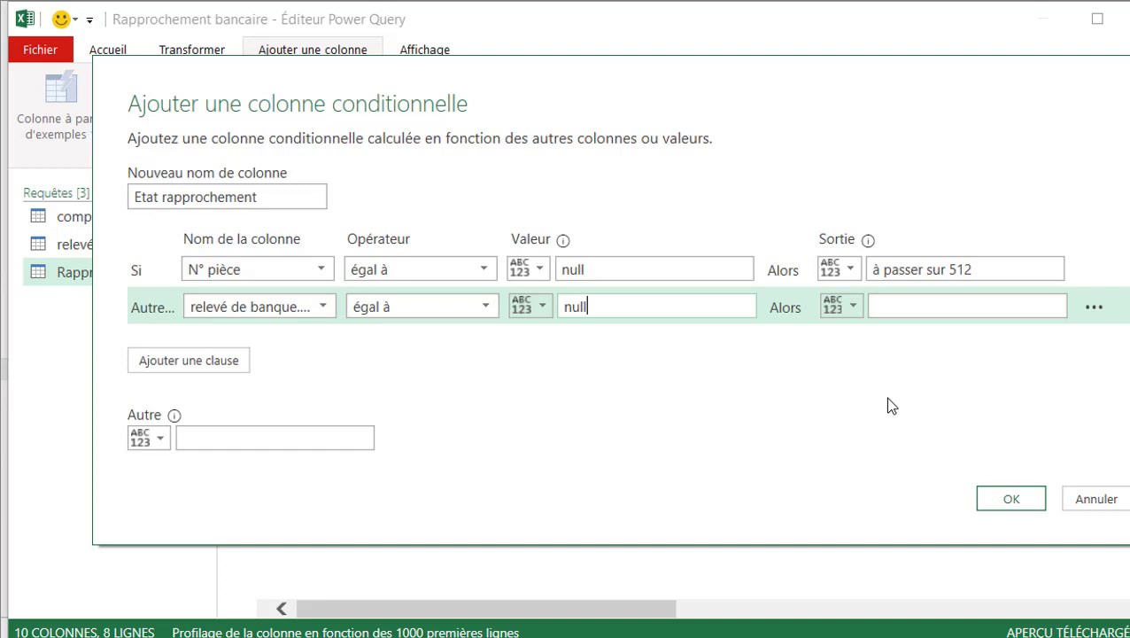
click(923, 307)
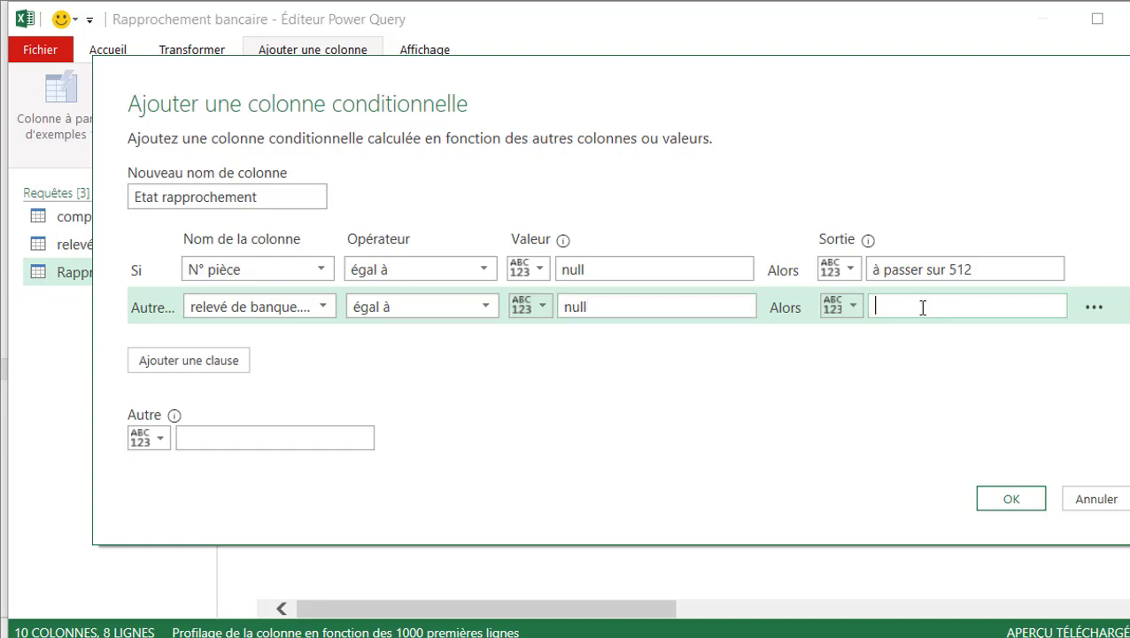
text(pas sur relevé de banque)
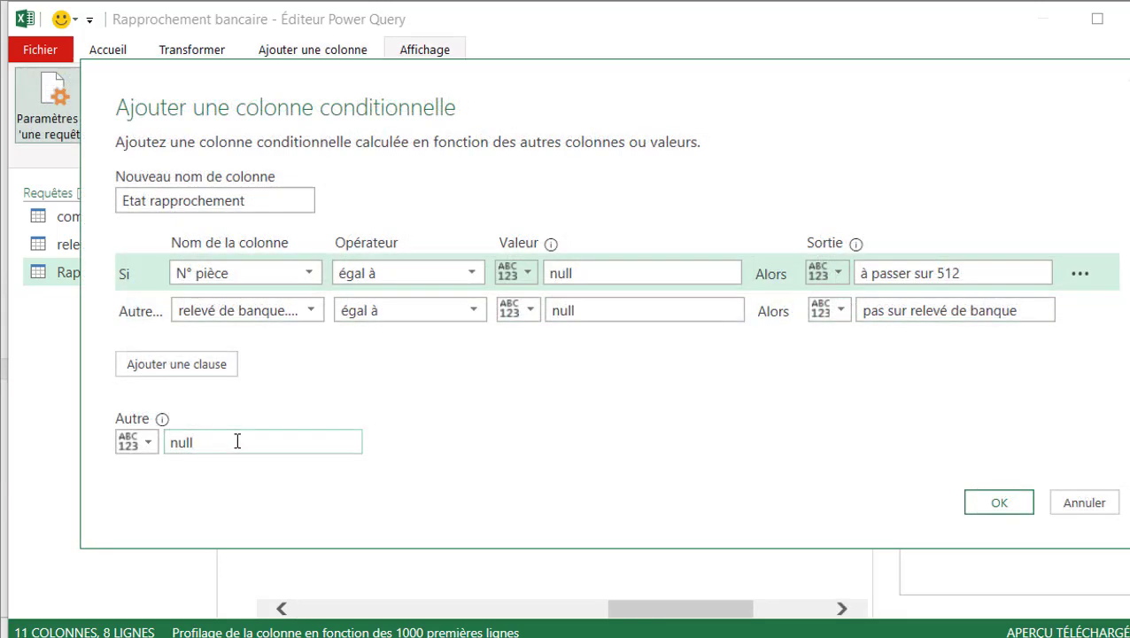
key(BackSpace)
key(BackSpace)
key(BackSpace)
key(BackSpace)
text(ok)
Step: Confirm the Etat rapprochement column and scroll the preview back to the first columns
click(999, 503)
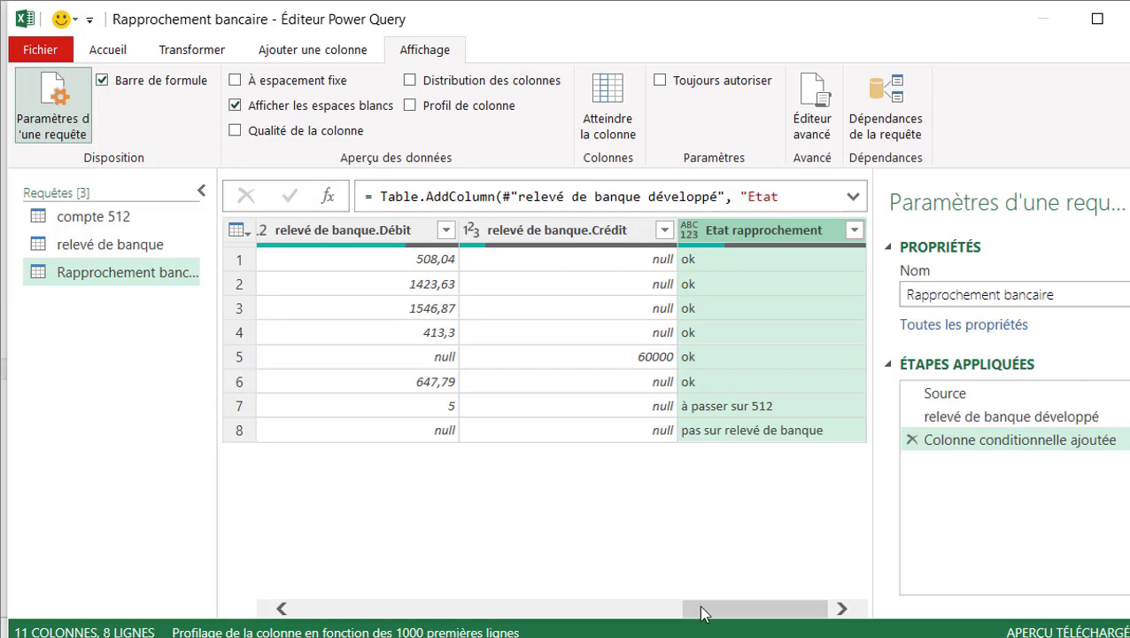
mouse_move(700, 611)
mouse_down()
mouse_move(355, 588)
mouse_move(245, 560)
mouse_up()
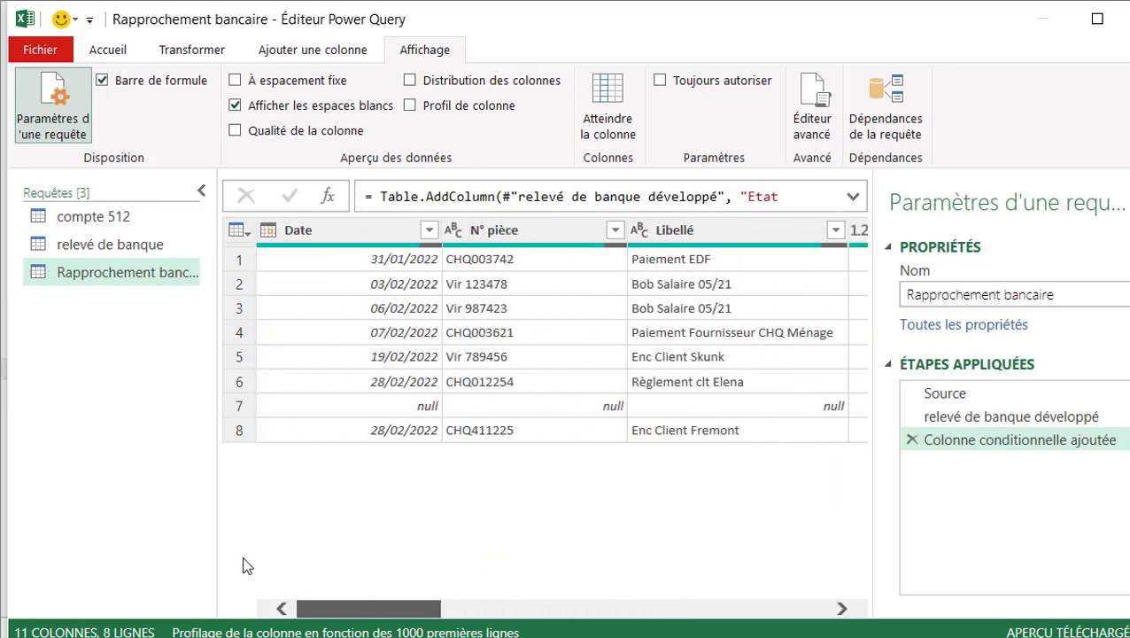
Step: Close the query editor and load Rapprochement bancaire as a table on its own sheet
click(108, 51)
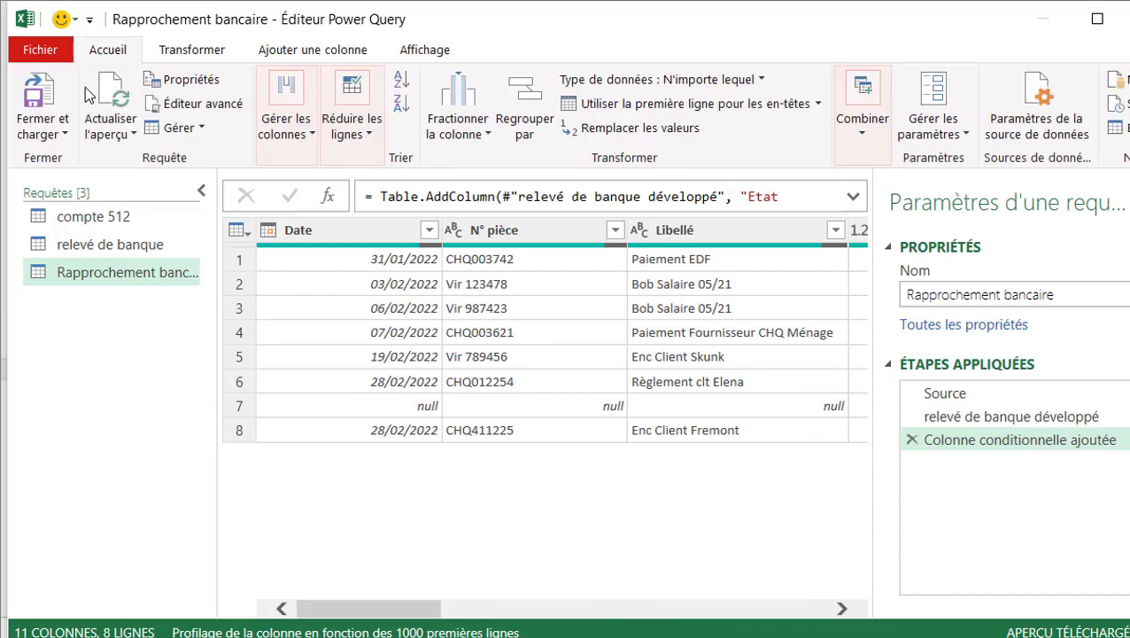
click(61, 135)
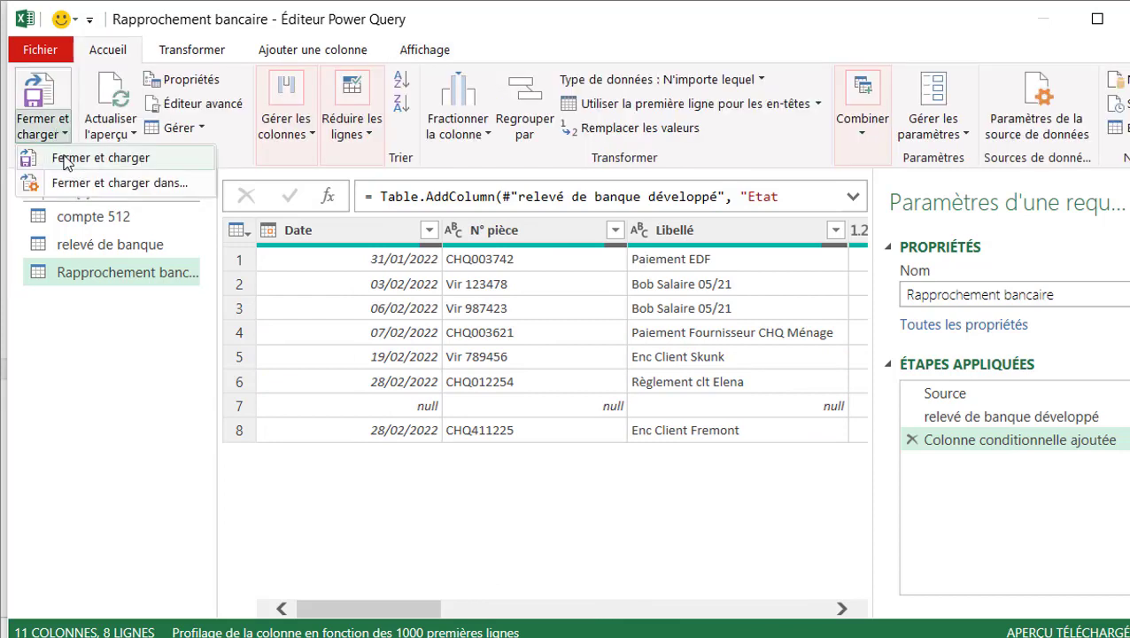
click(68, 157)
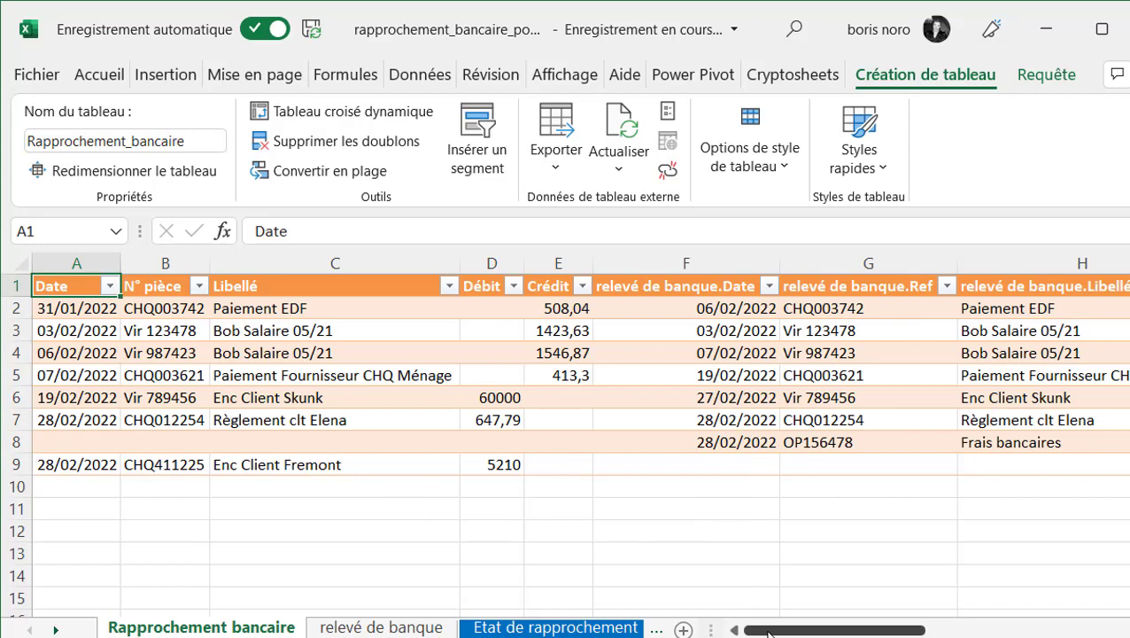
drag(768, 632, 999, 628)
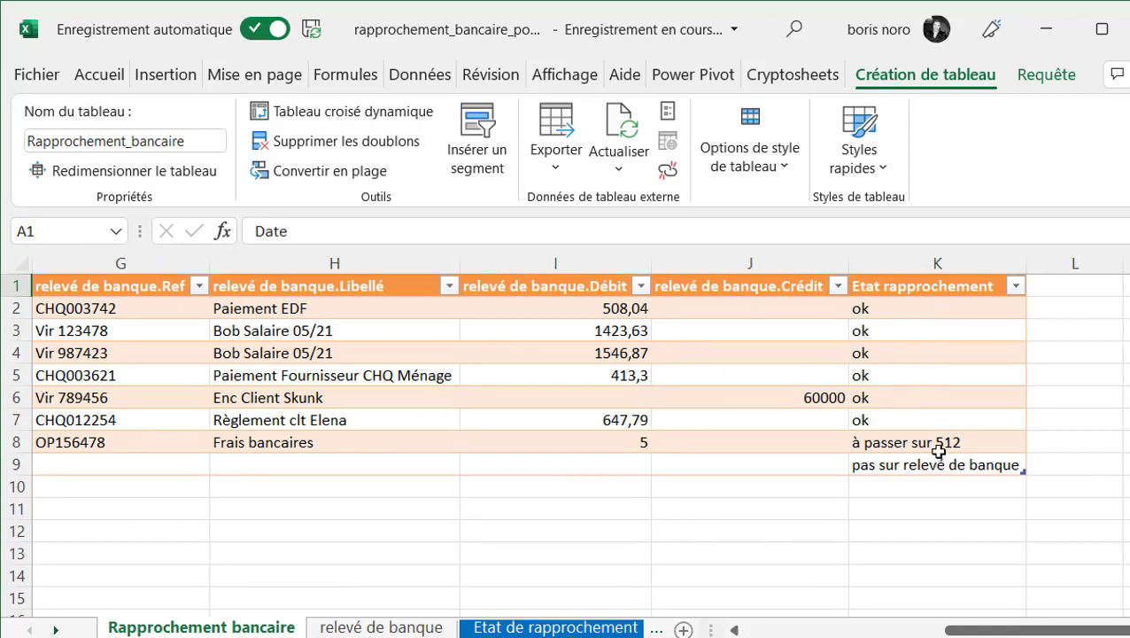
Step: Filter the Etat rapprochement column to exclude 'ok', leaving 2 of 8 rows
click(1014, 286)
click(759, 65)
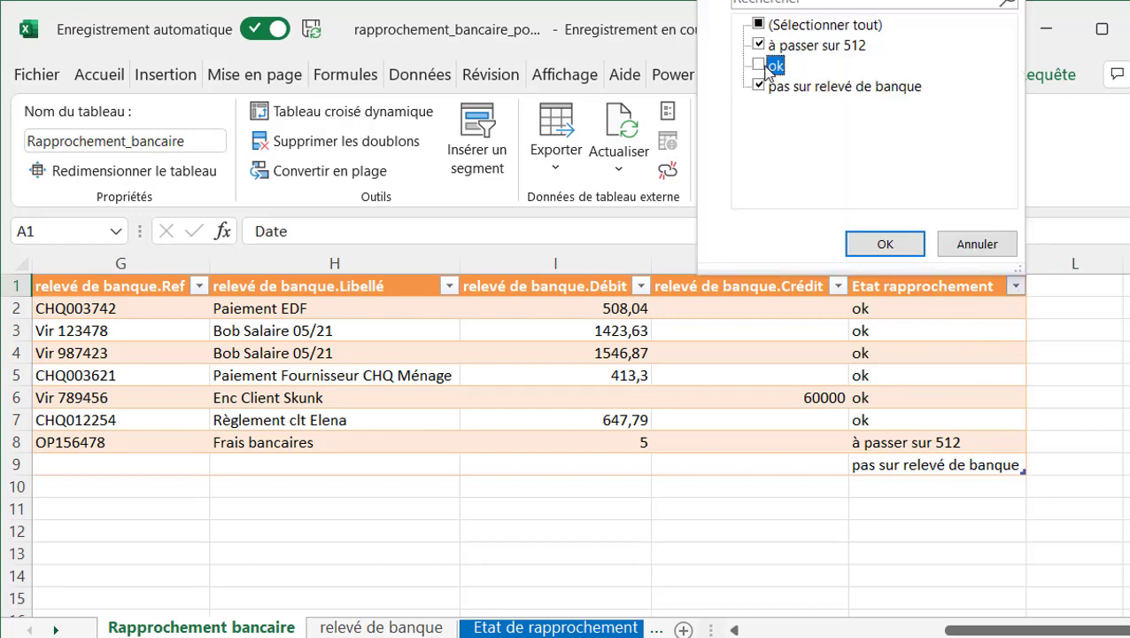
click(884, 244)
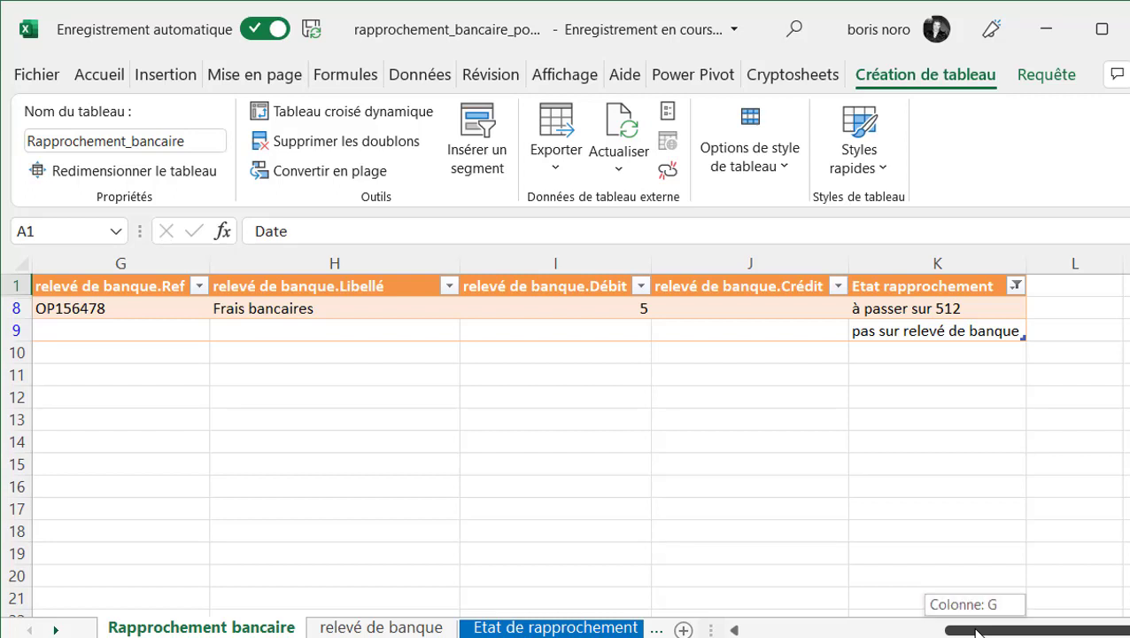
drag(974, 630, 957, 629)
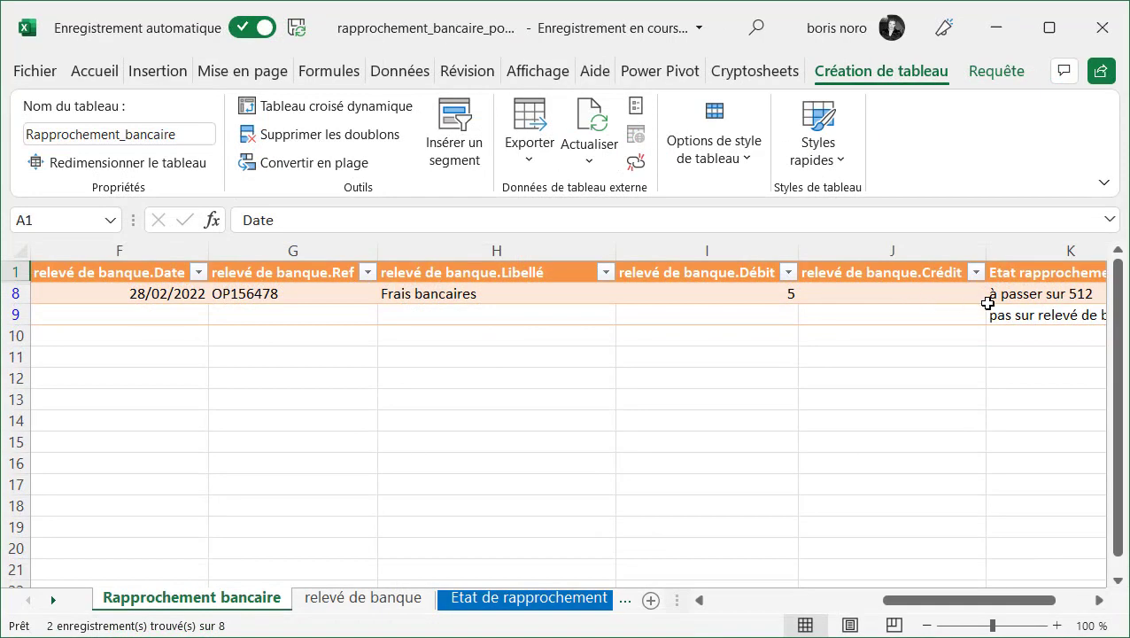
Step: Review the statuses 'à passer sur 512' in K8 and 'pas sur relevé de banque' in K9
click(1030, 299)
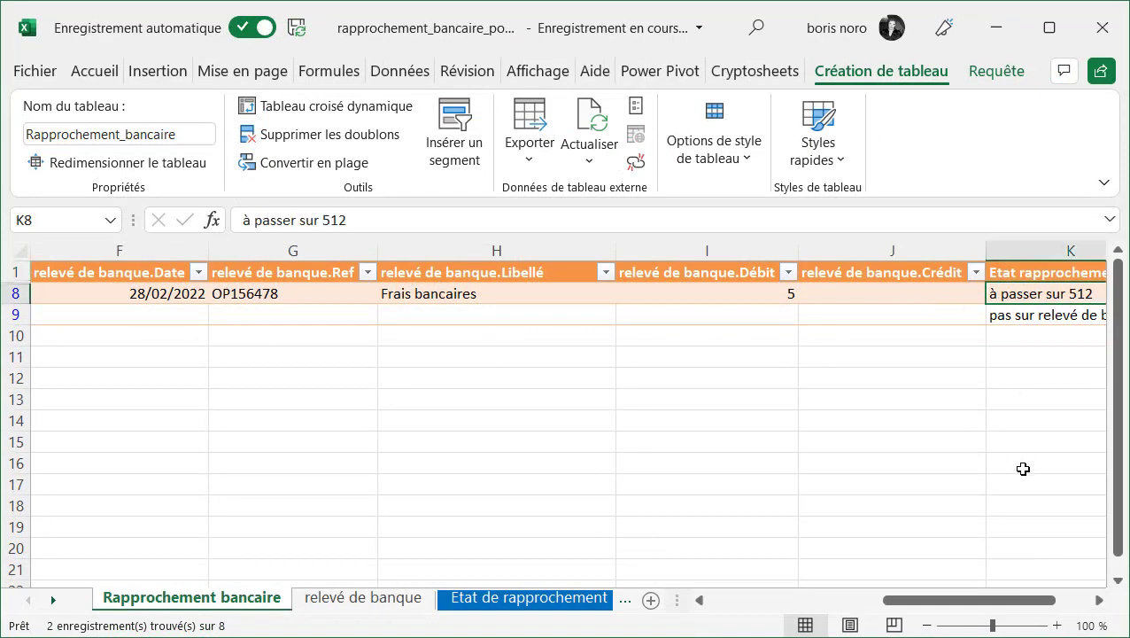
click(1098, 599)
click(888, 316)
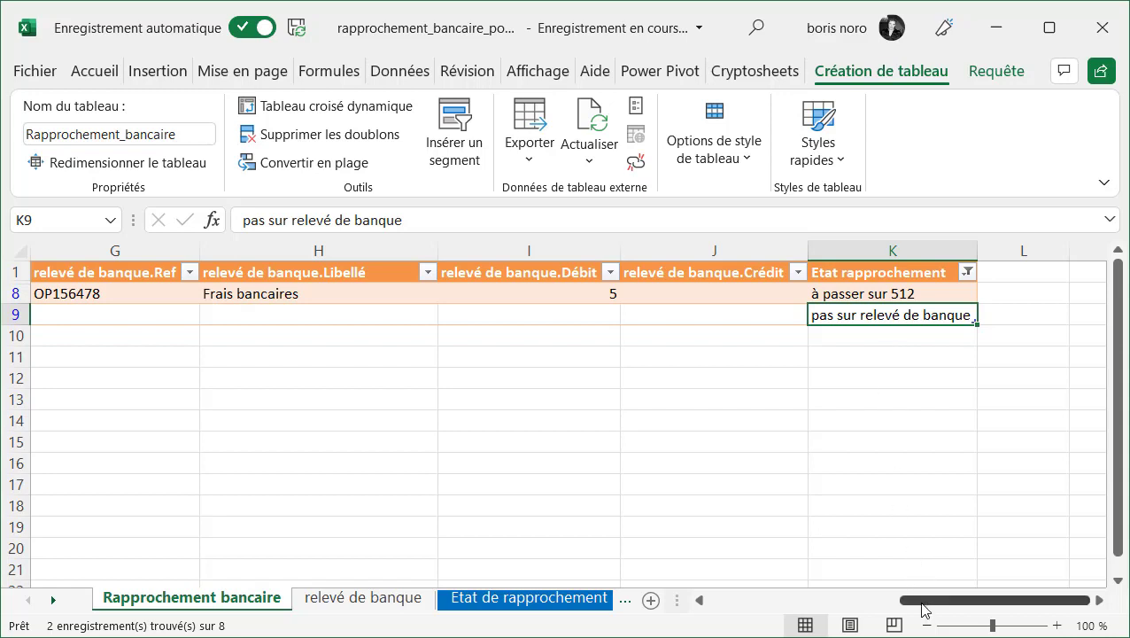
drag(922, 609, 767, 621)
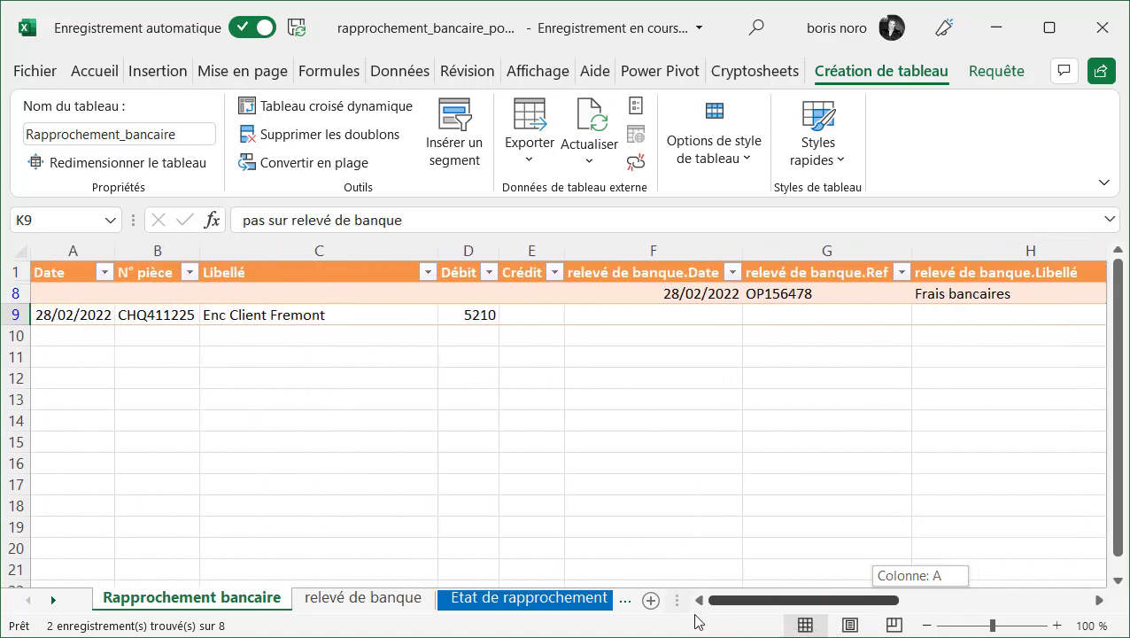
drag(767, 622, 700, 620)
Step: Check the unmatched entry CHQ411225, its Libellé and its 5210 debit
click(145, 313)
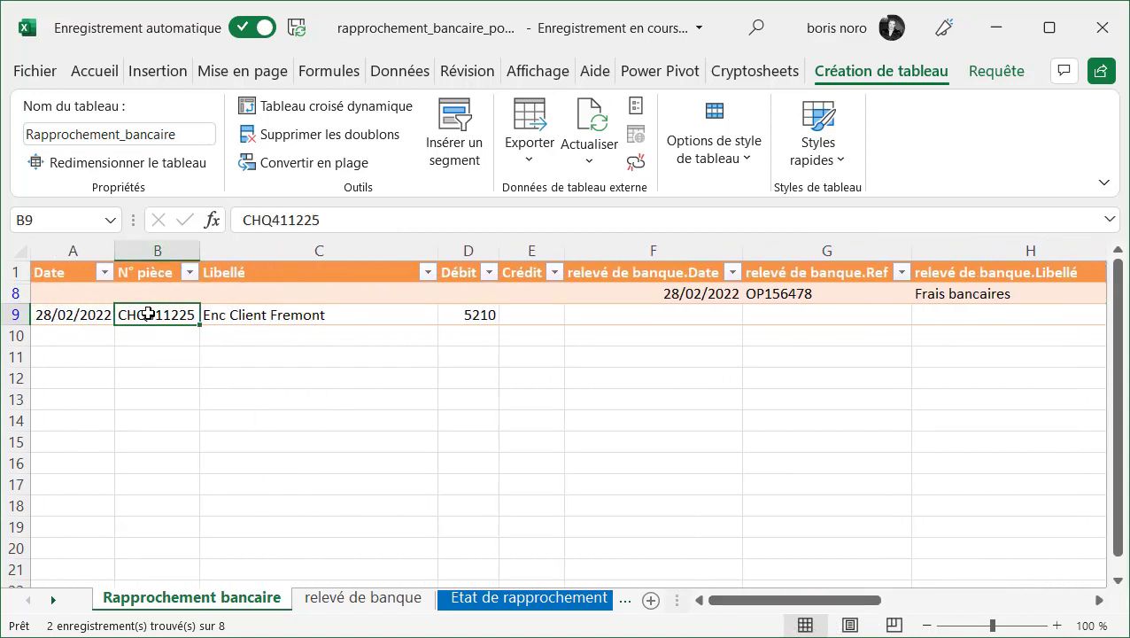
click(305, 308)
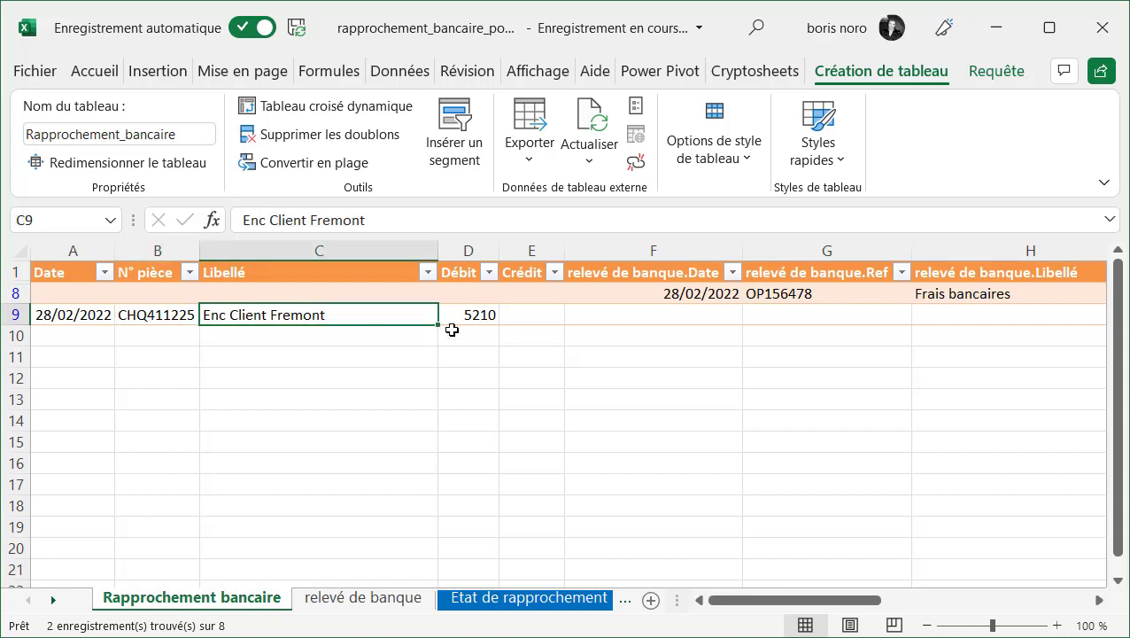
click(479, 313)
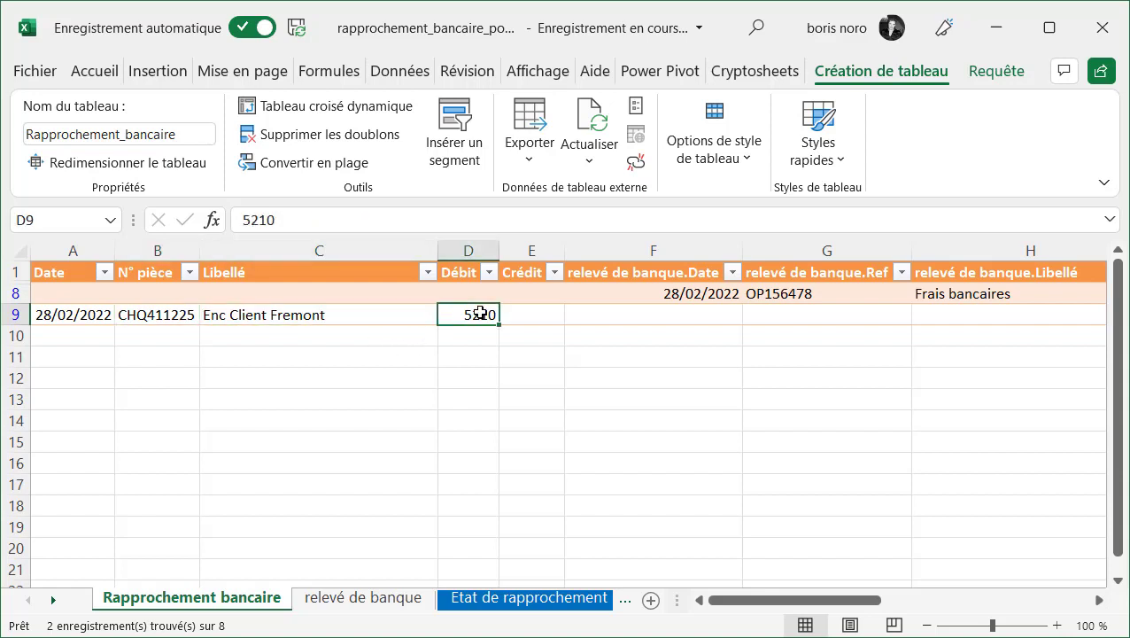
click(641, 427)
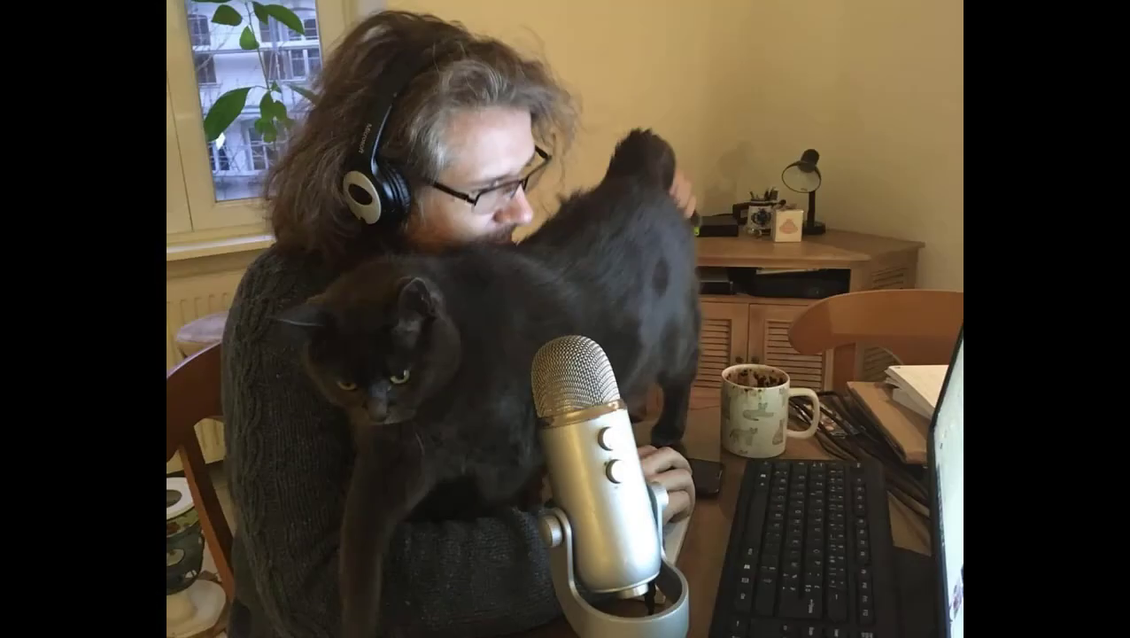